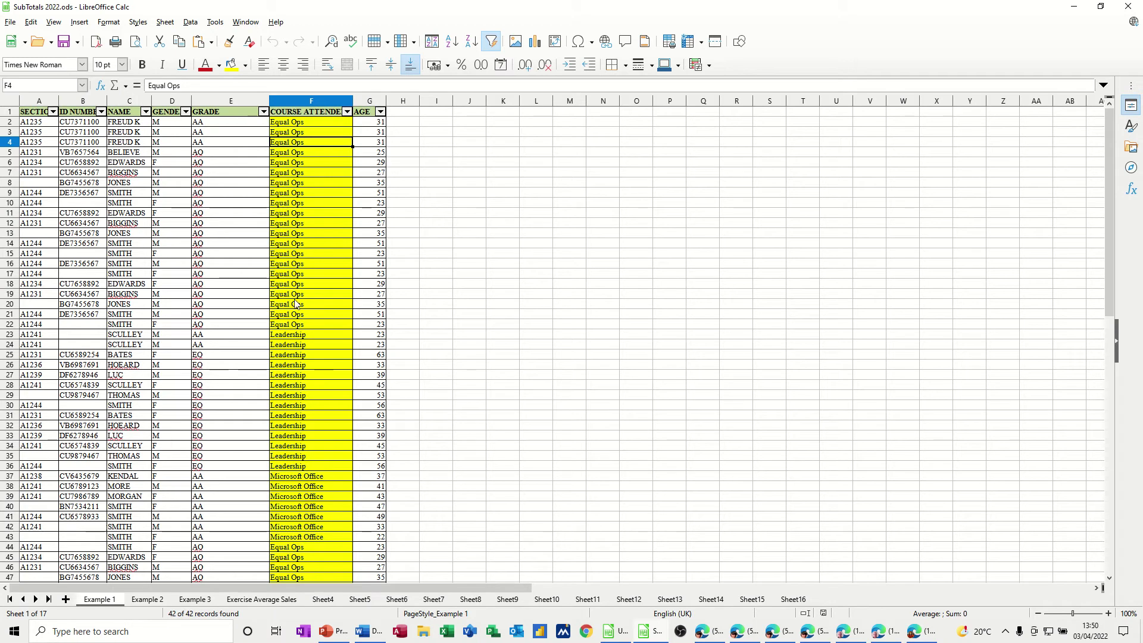
Sort the attendance list ascending by COURSE ATTENDED, grouping each course's 57 records together
click(303, 193)
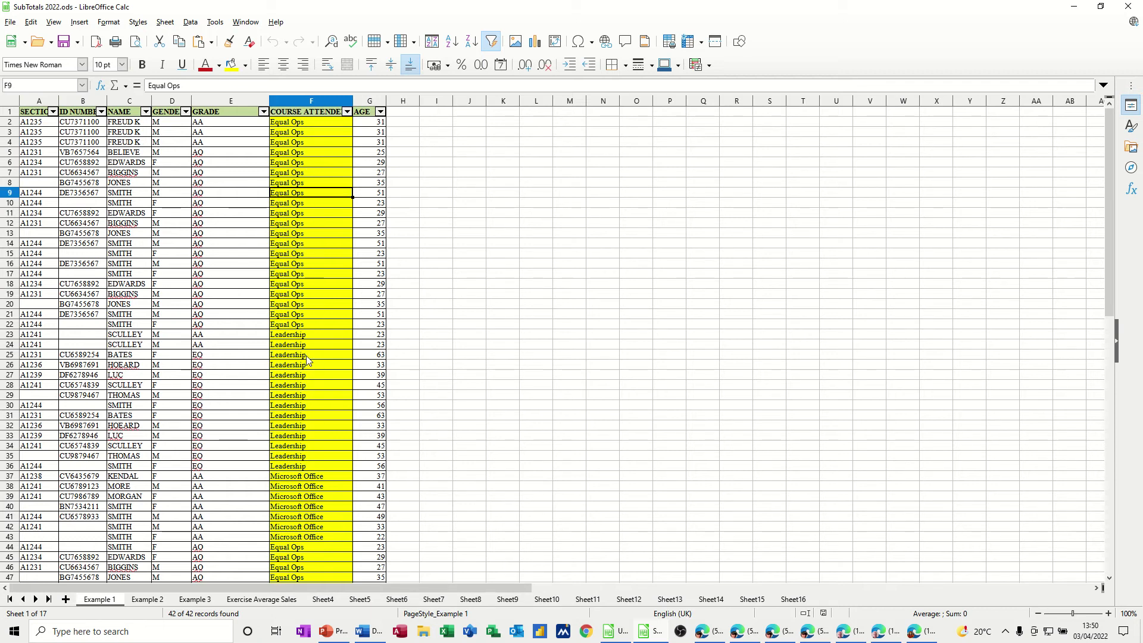
click(450, 46)
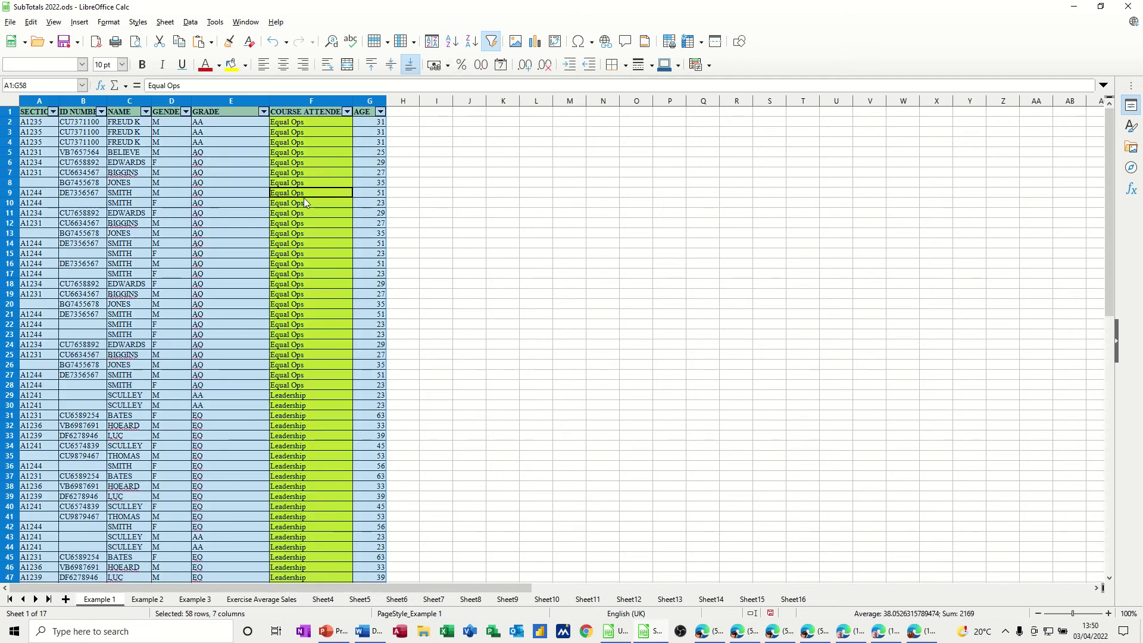
click(306, 355)
scroll(314, 306, down, 7)
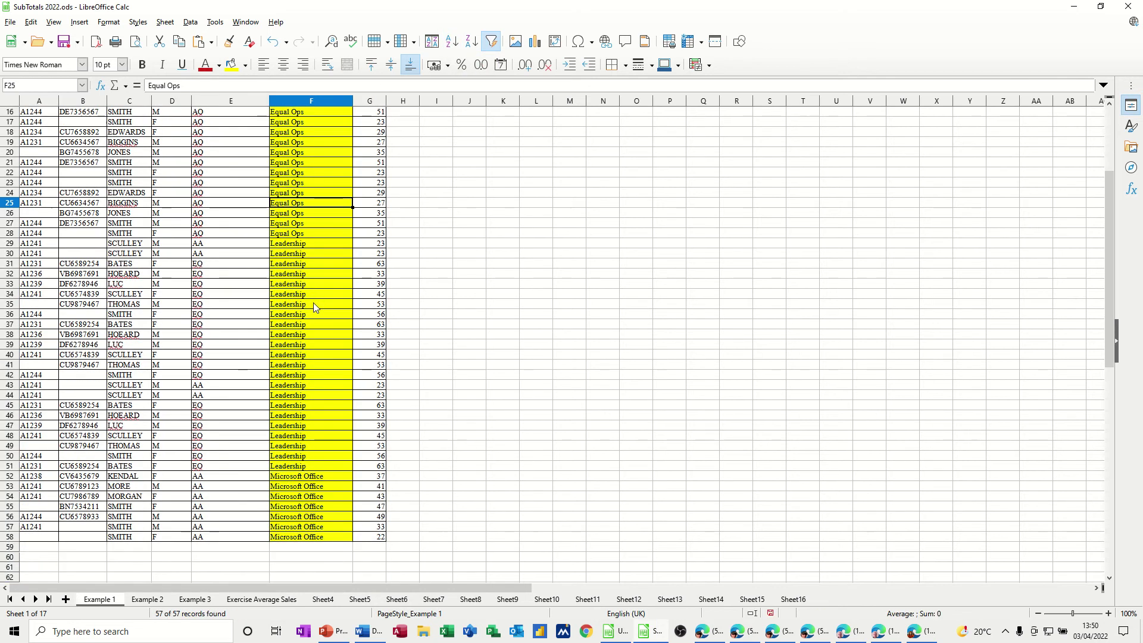
scroll(314, 309, up, 7)
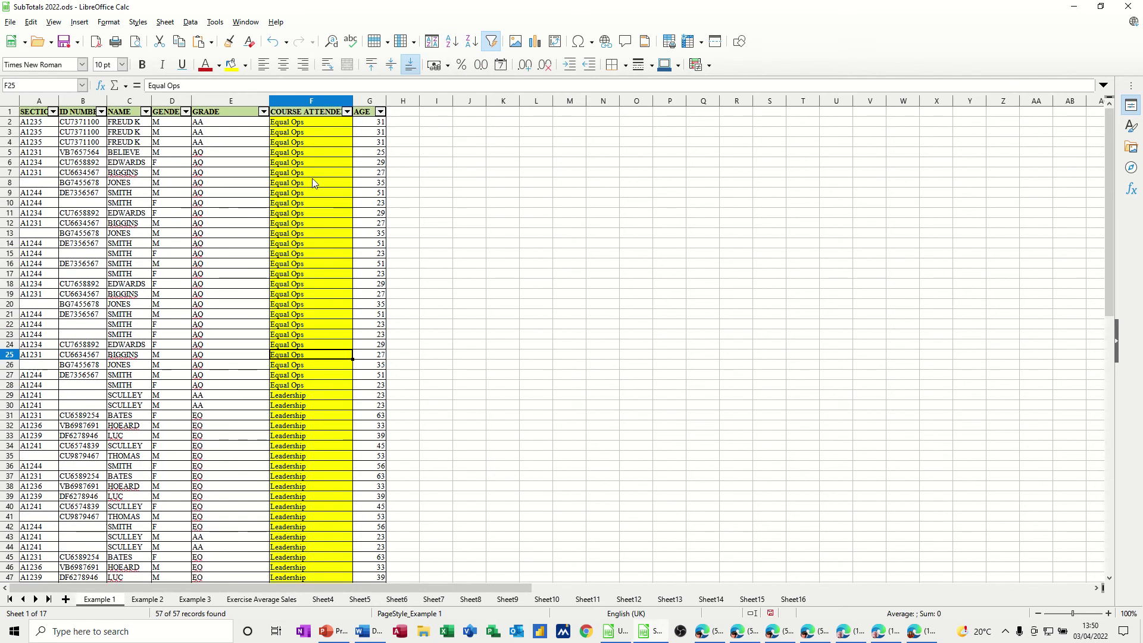
click(314, 182)
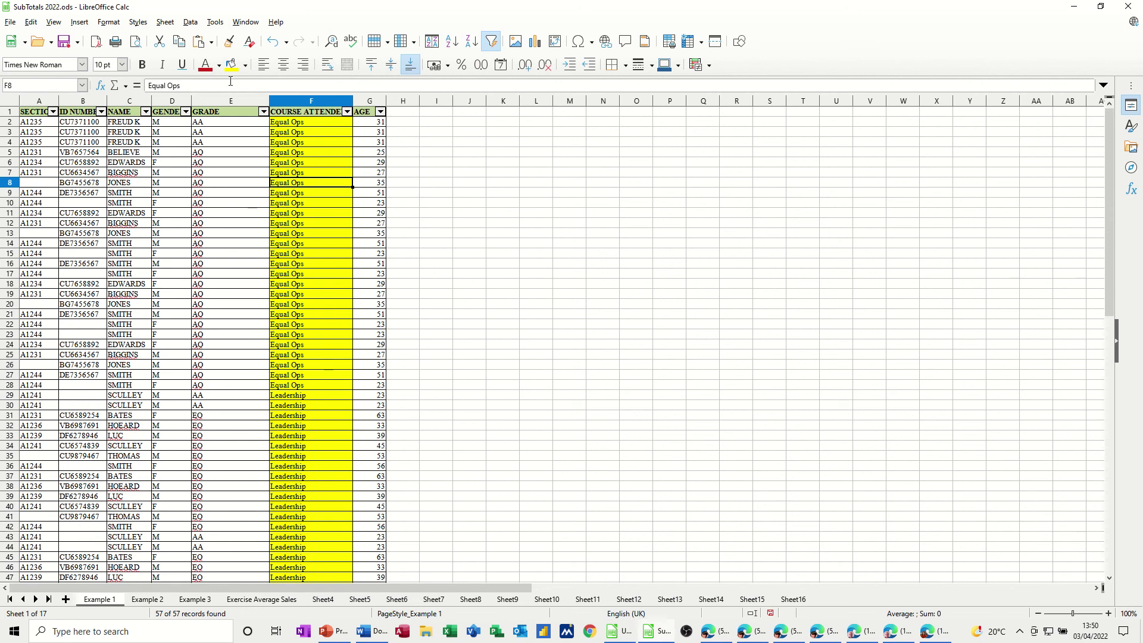
Add Count subtotals grouped by COURSE ATTENDED, giving 27 for Equal Ops
click(190, 22)
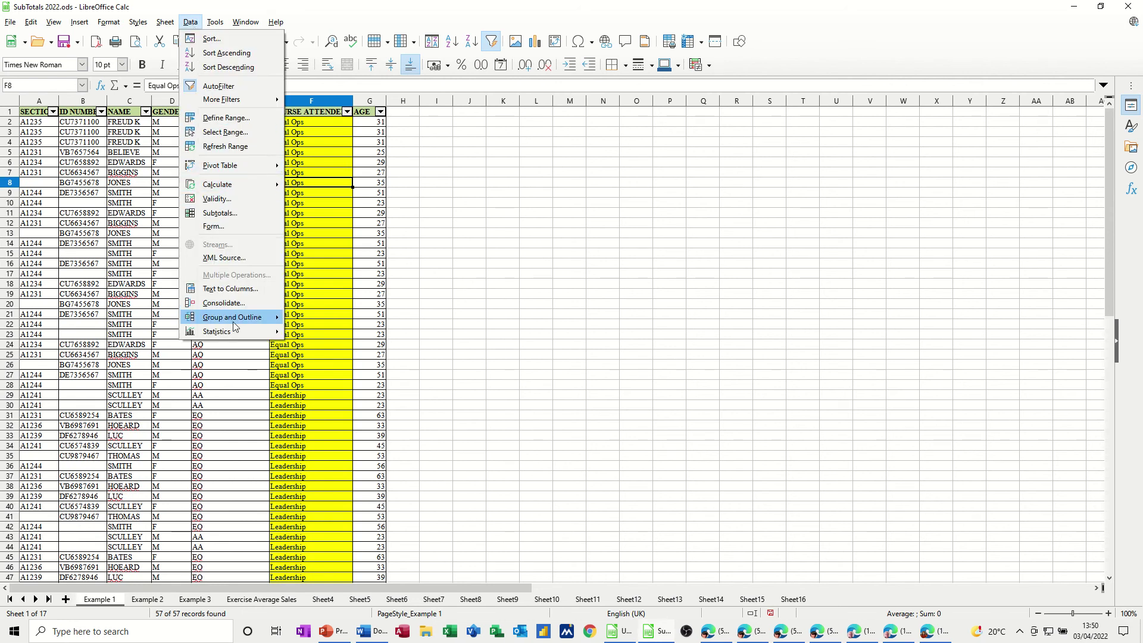
click(217, 213)
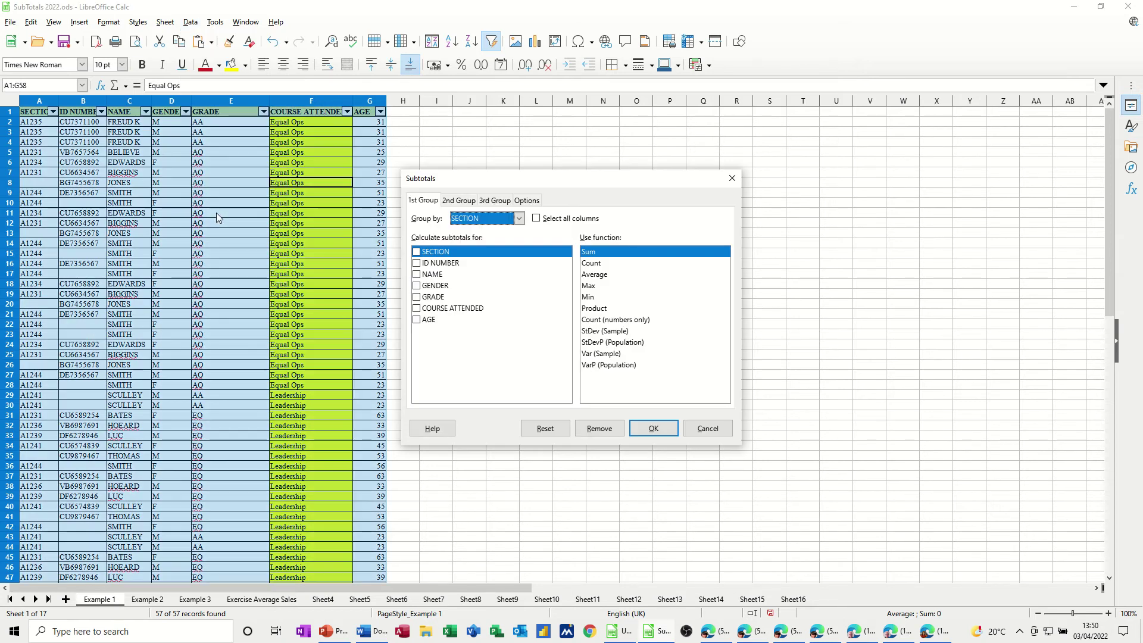
drag(522, 177, 534, 152)
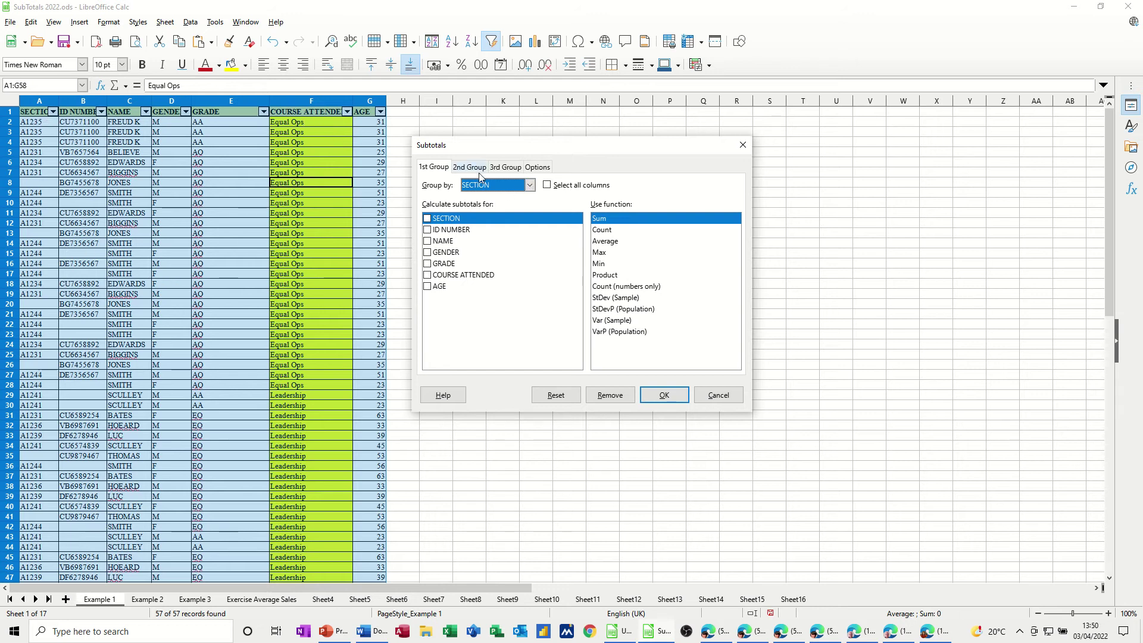
click(529, 186)
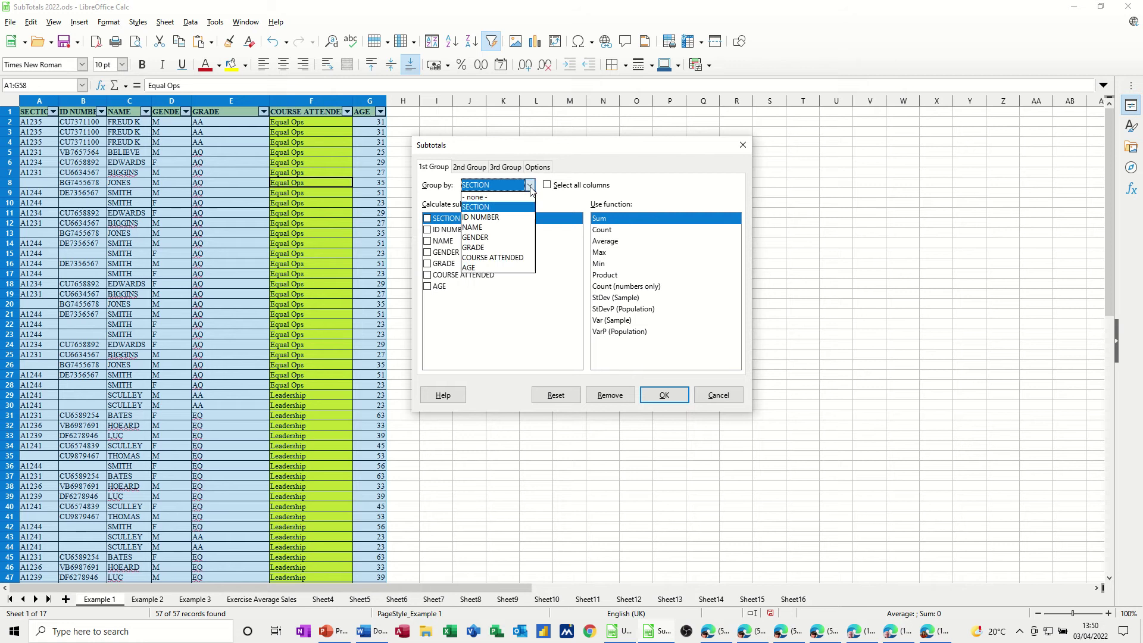
click(518, 259)
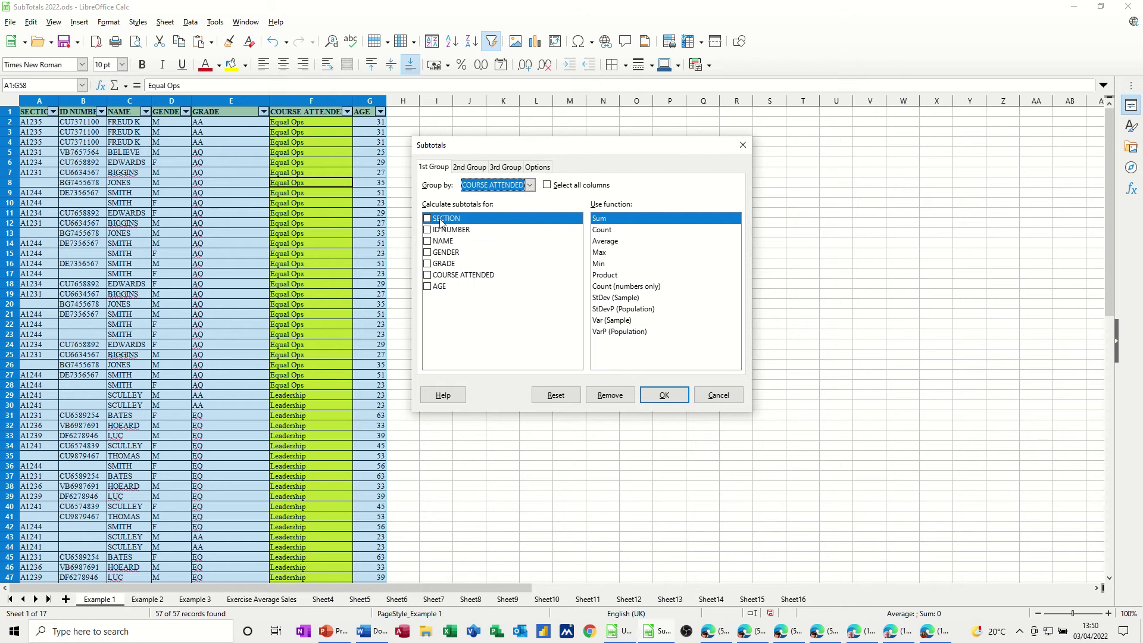
click(426, 277)
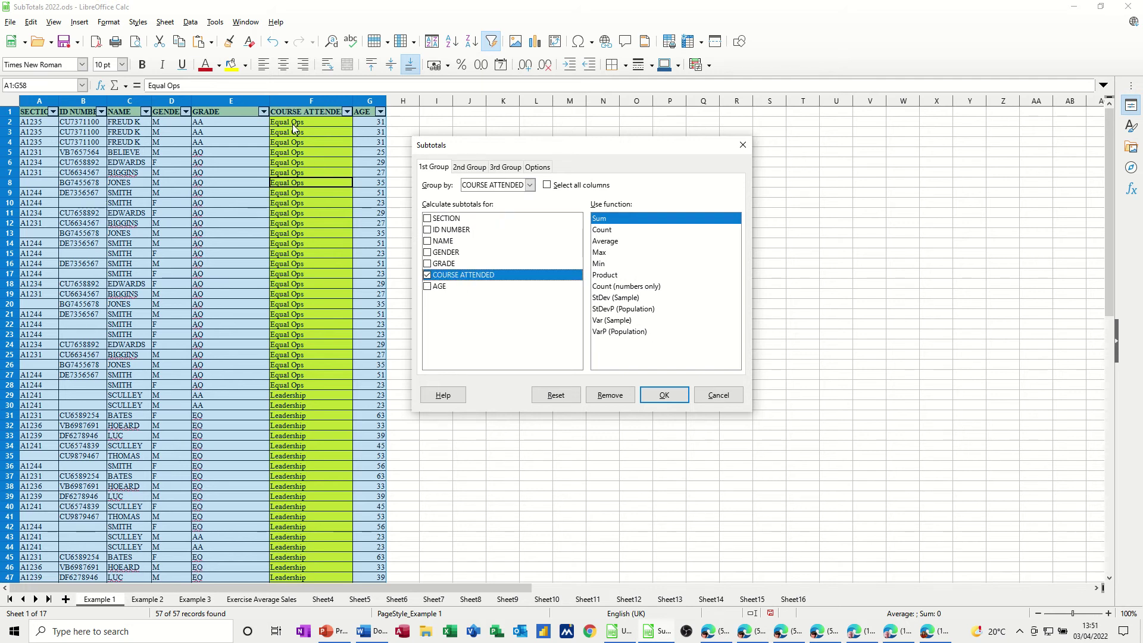
click(610, 234)
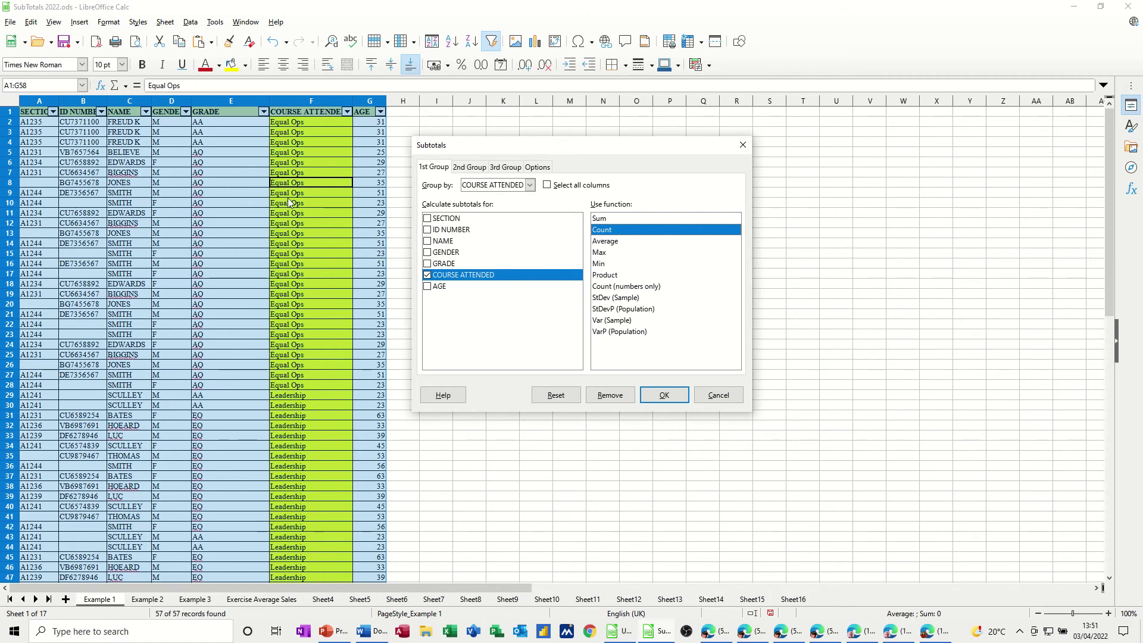
click(659, 396)
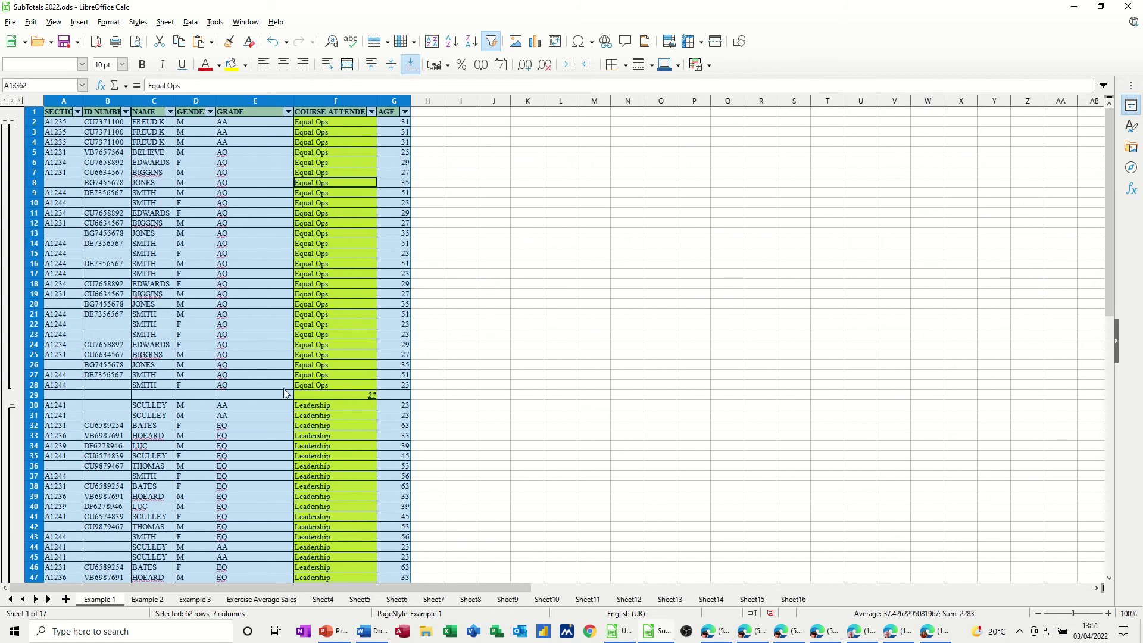
click(4, 101)
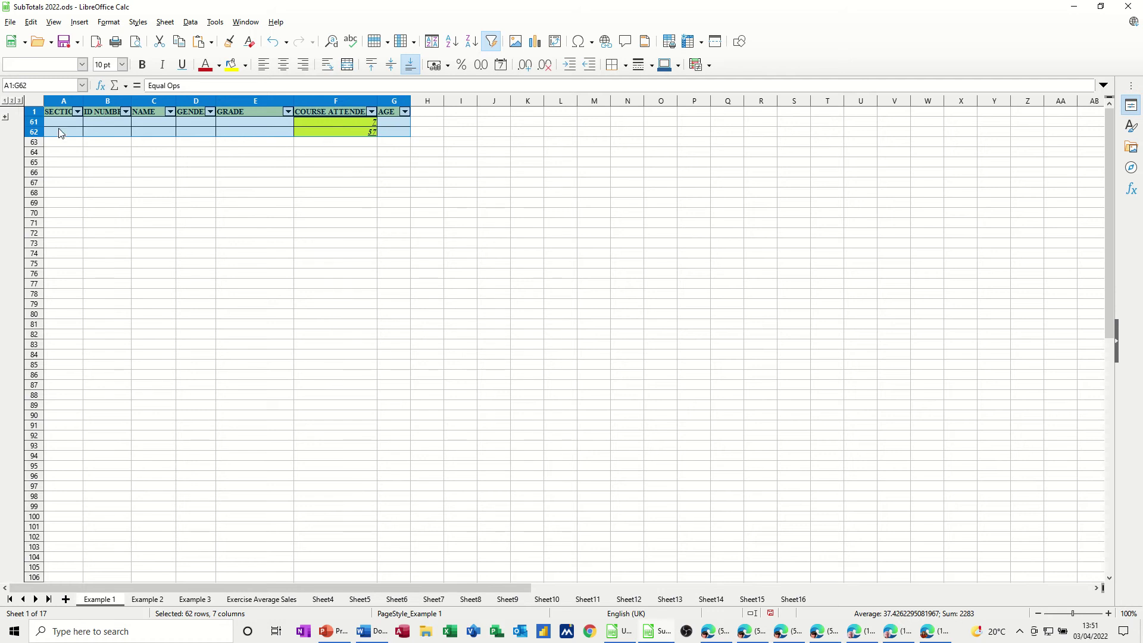
click(13, 101)
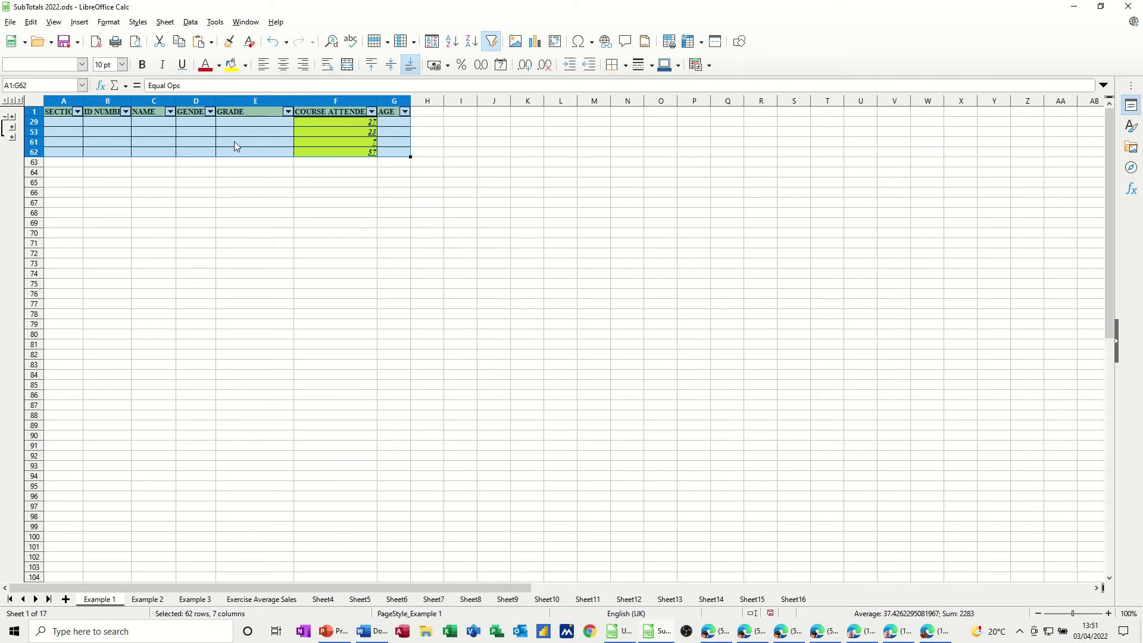
click(20, 101)
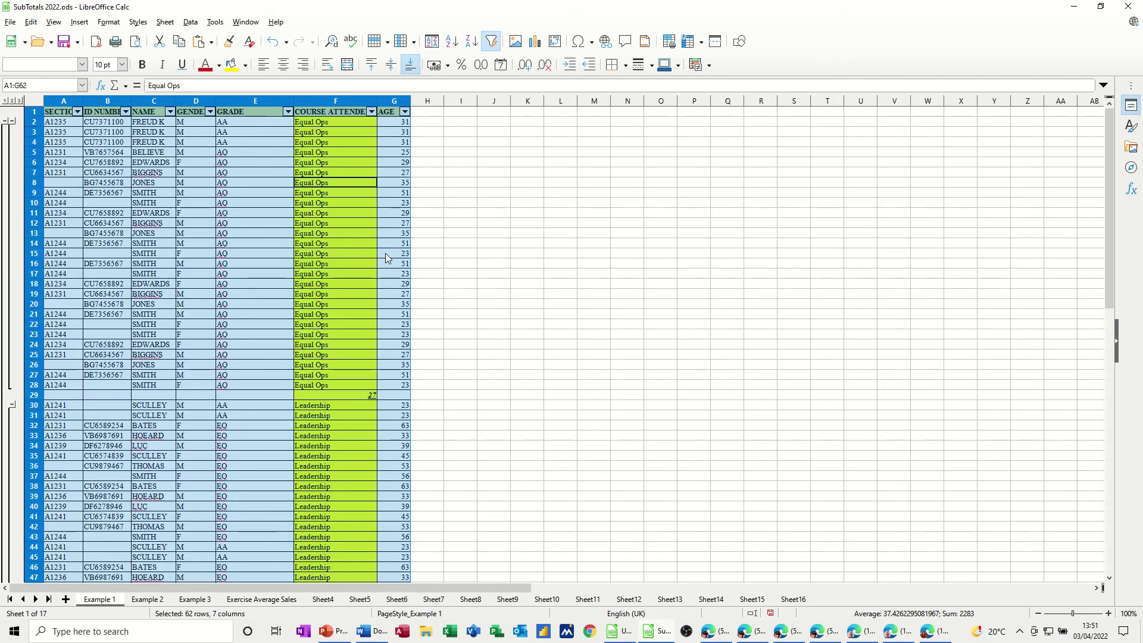
scroll(339, 283, down, 3)
scroll(339, 284, down, 5)
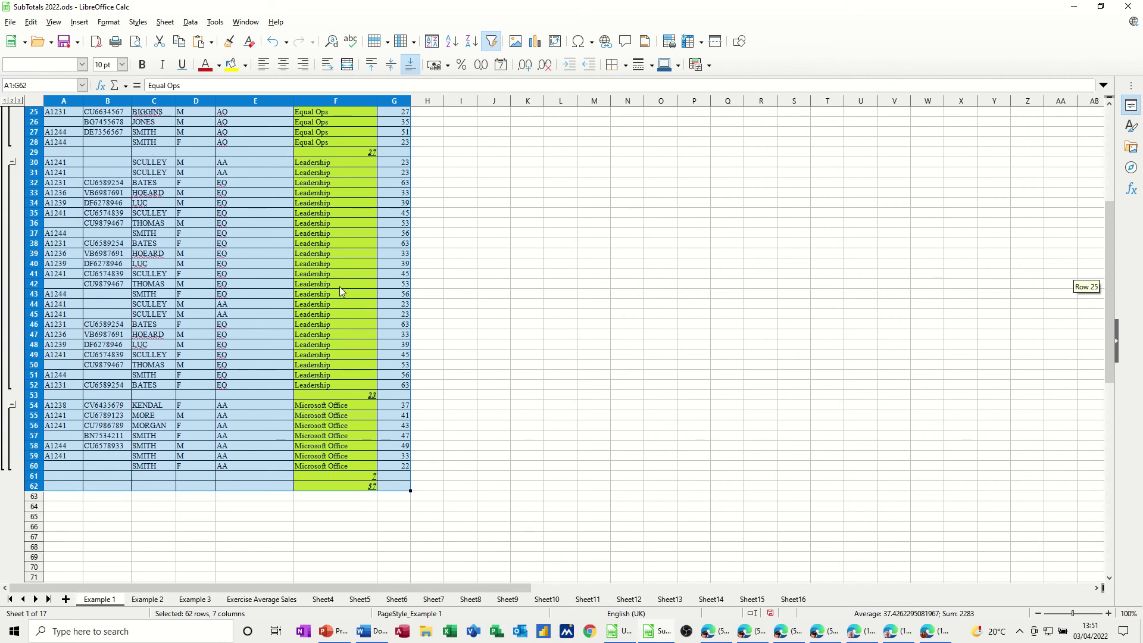
scroll(340, 287, up, 8)
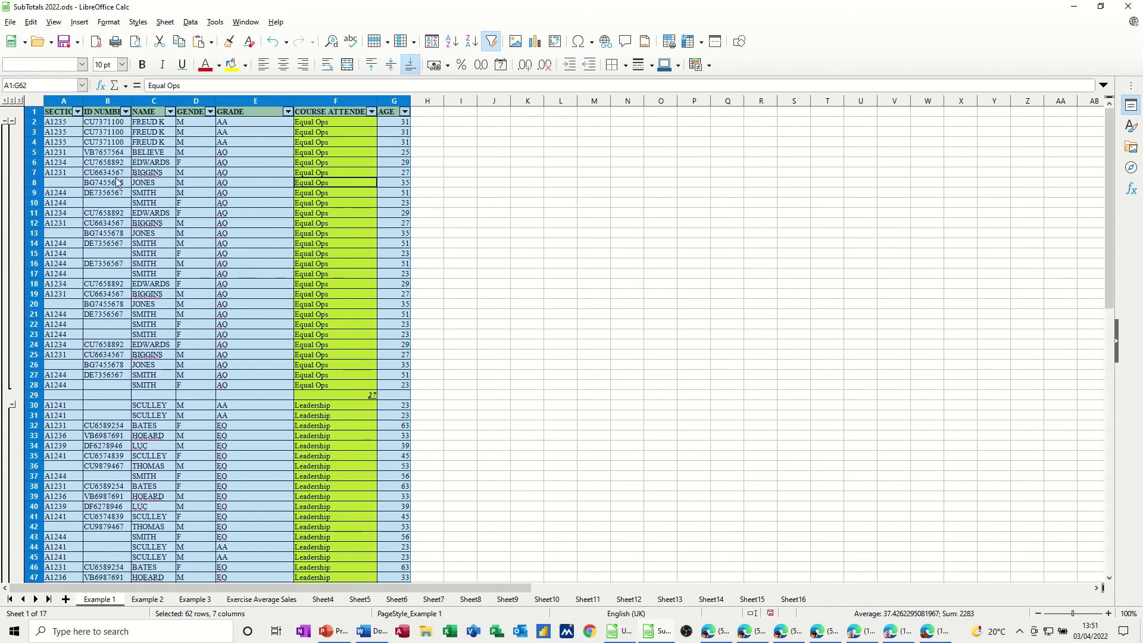
click(13, 121)
click(13, 132)
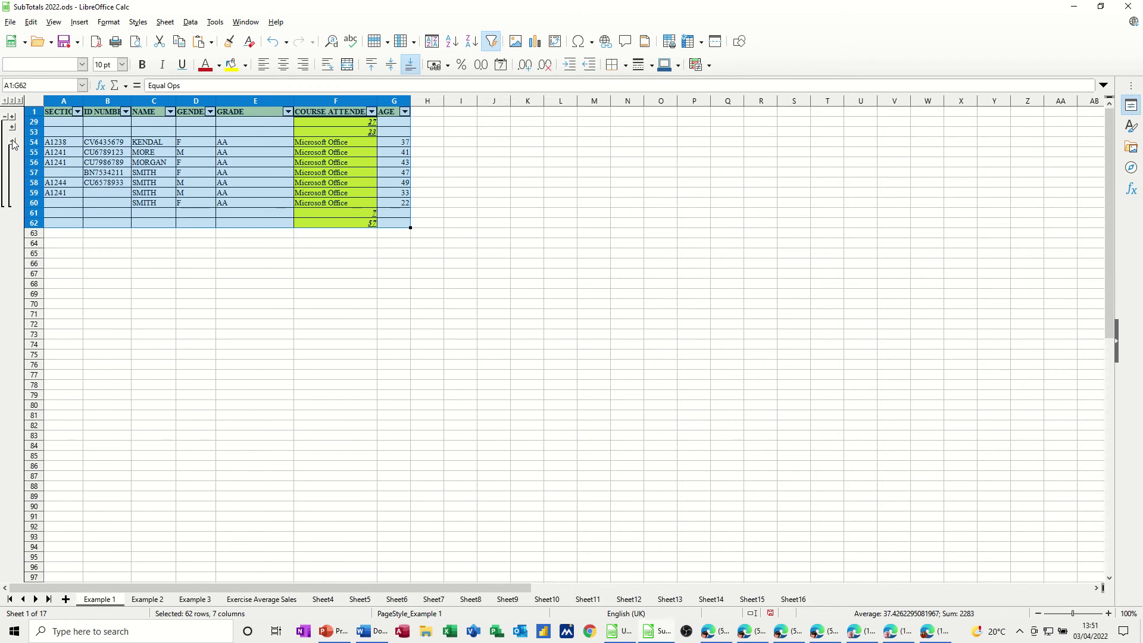
click(13, 142)
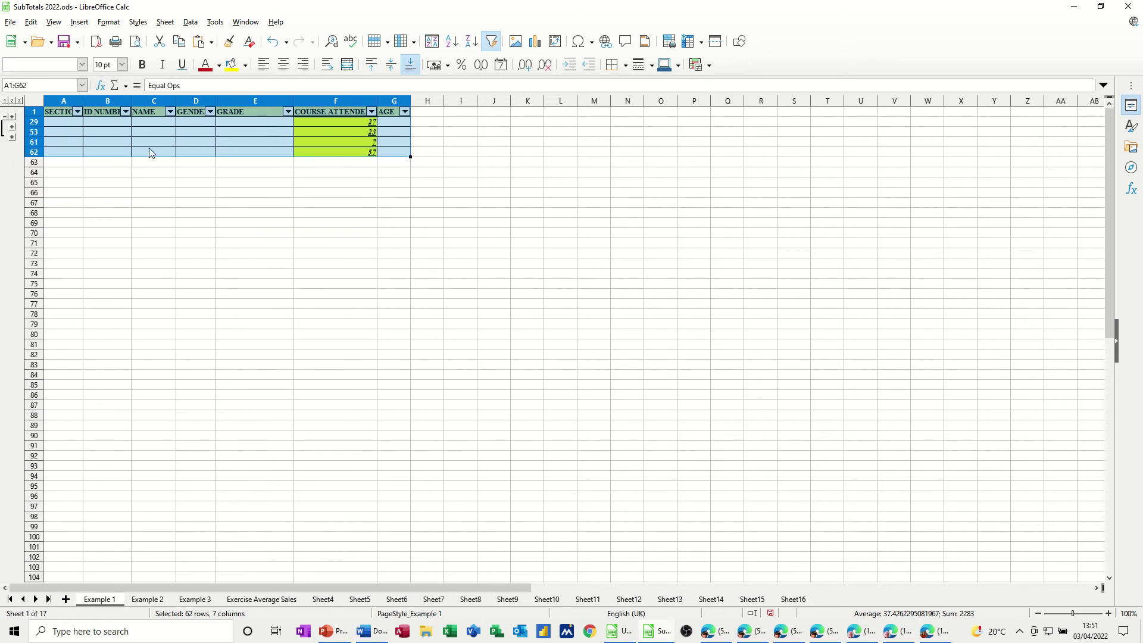
click(5, 116)
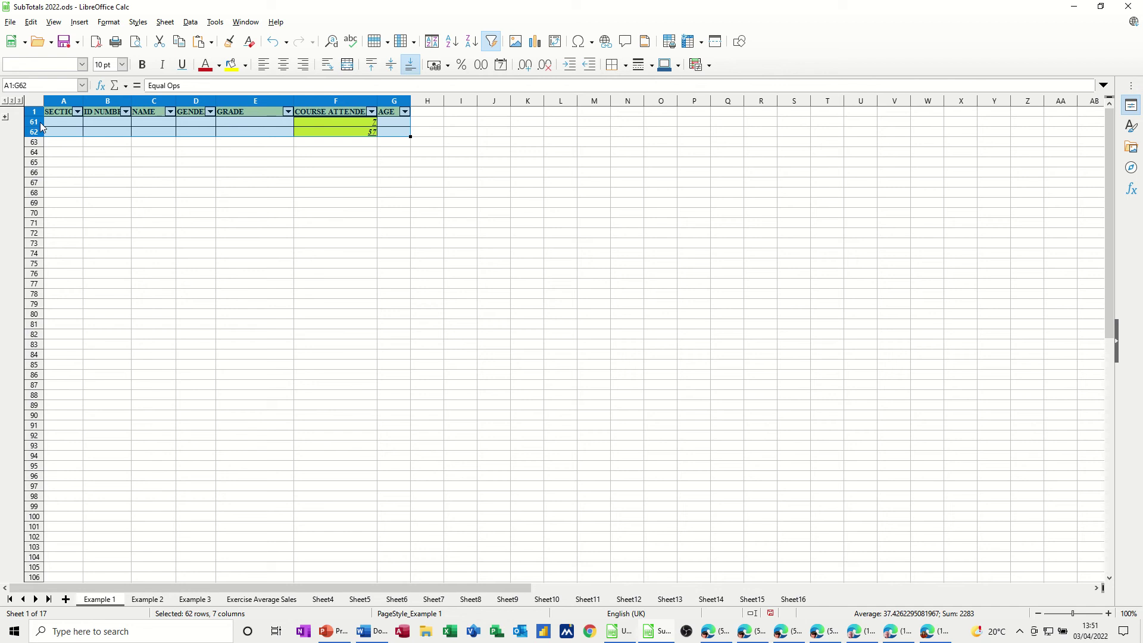
click(12, 100)
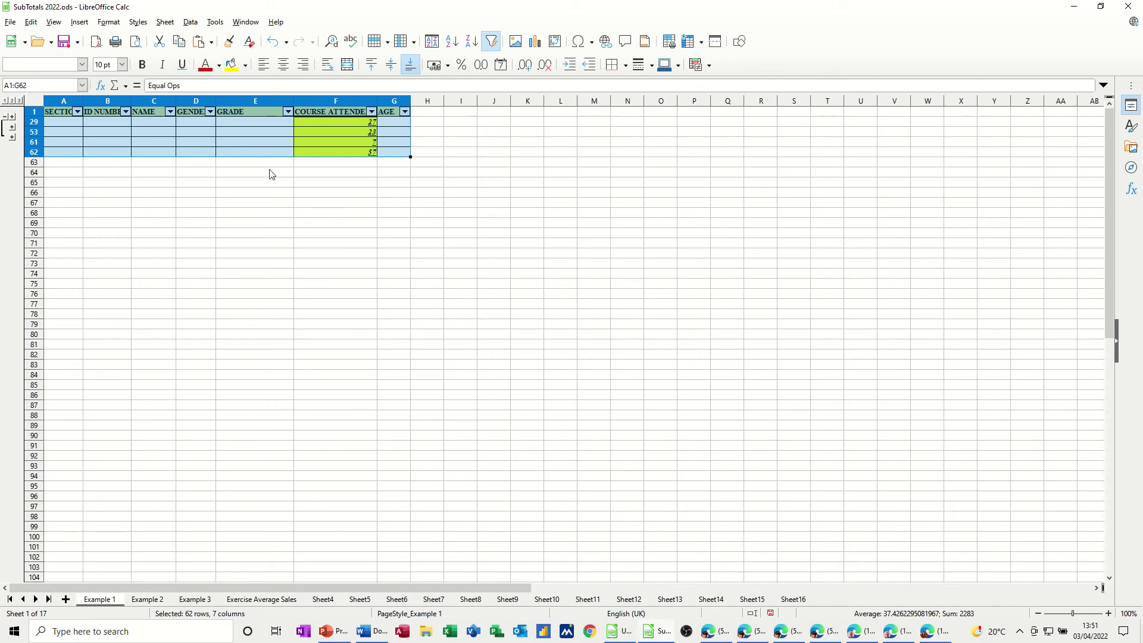
click(19, 100)
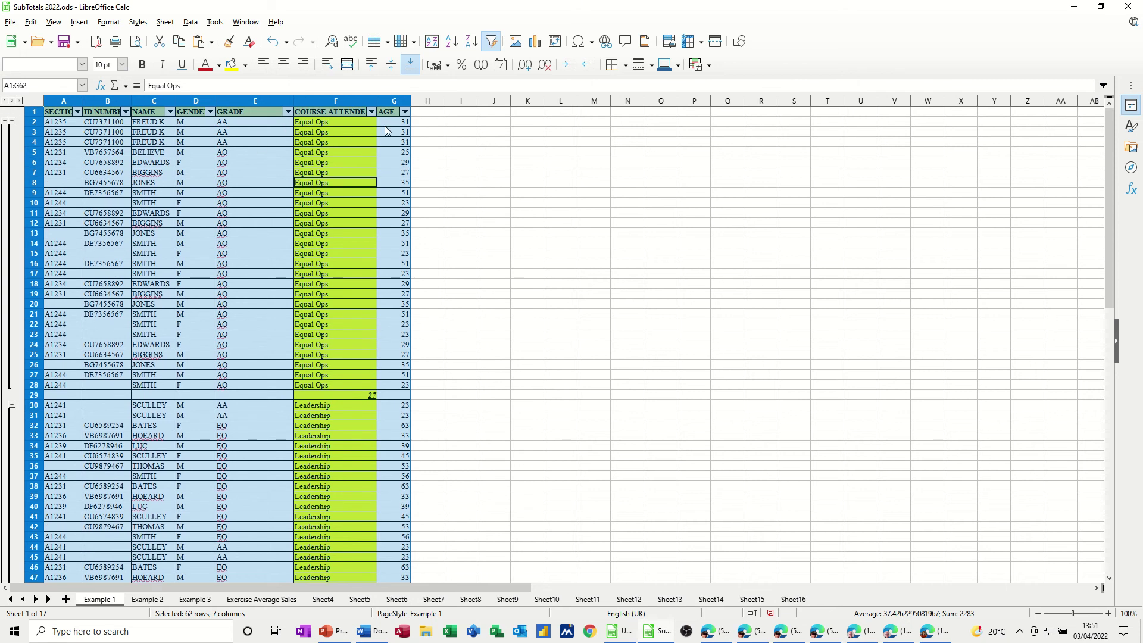
click(371, 112)
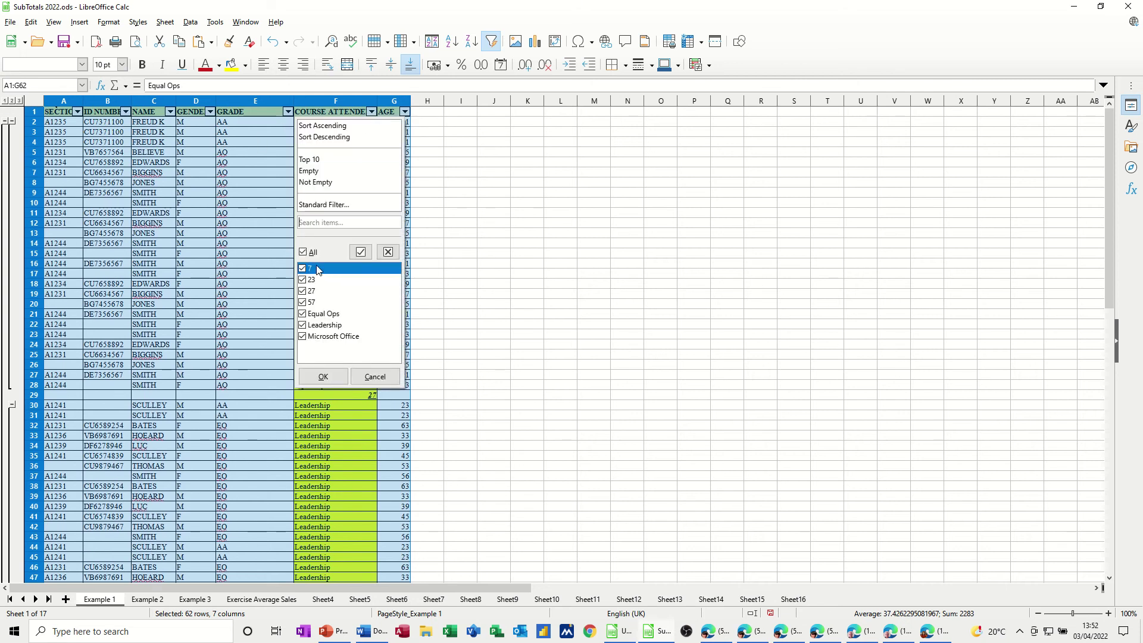
click(375, 377)
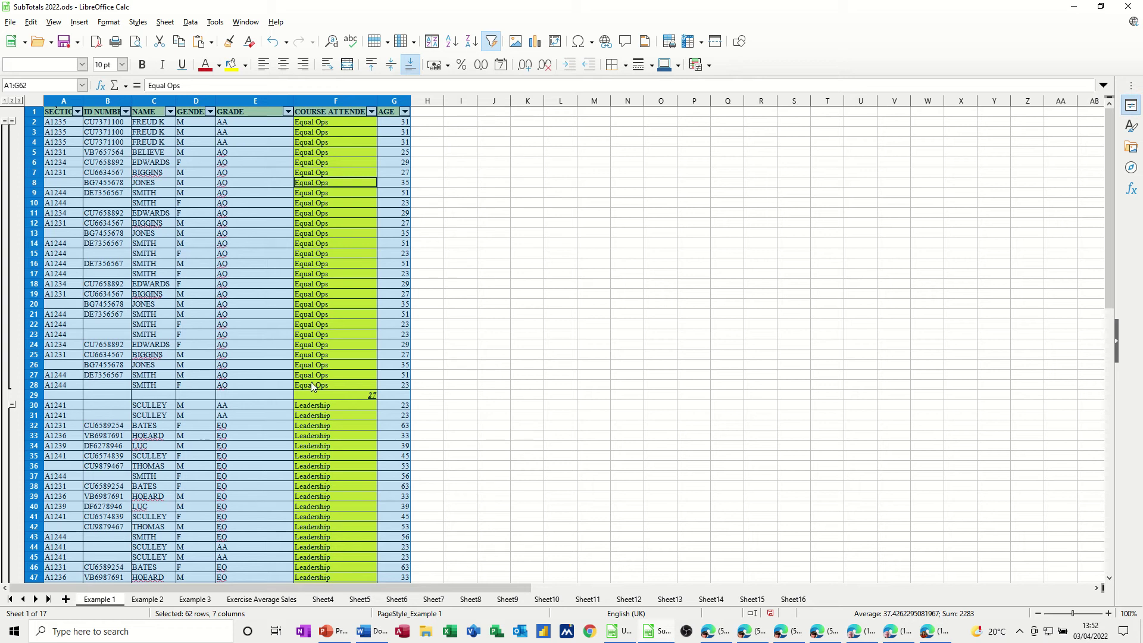
scroll(331, 393, down, 12)
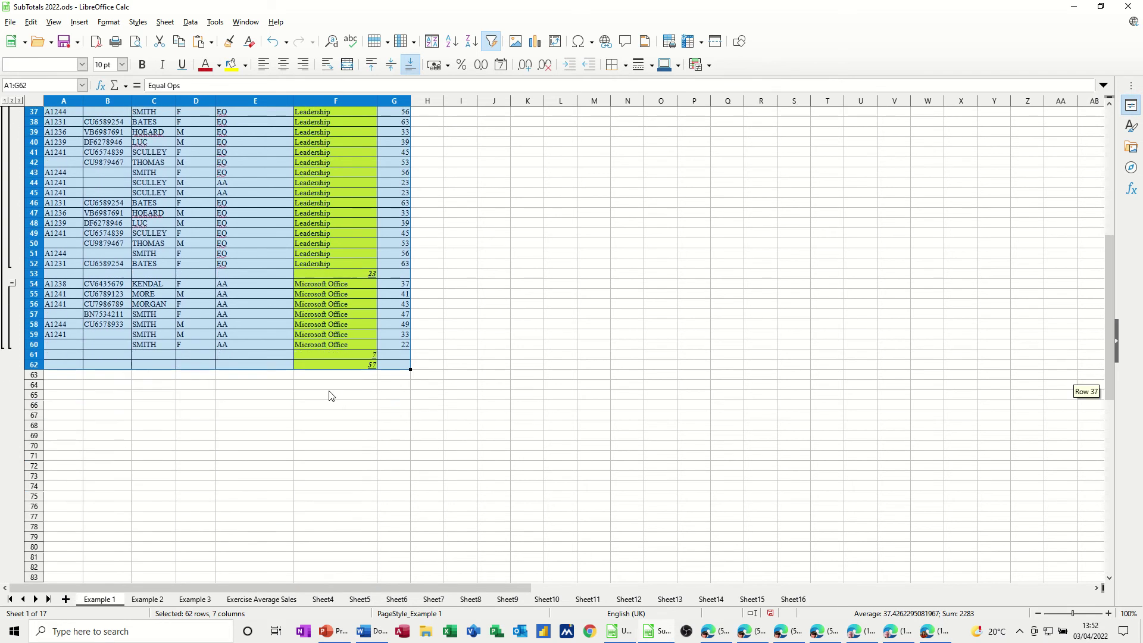
scroll(316, 369, up, 12)
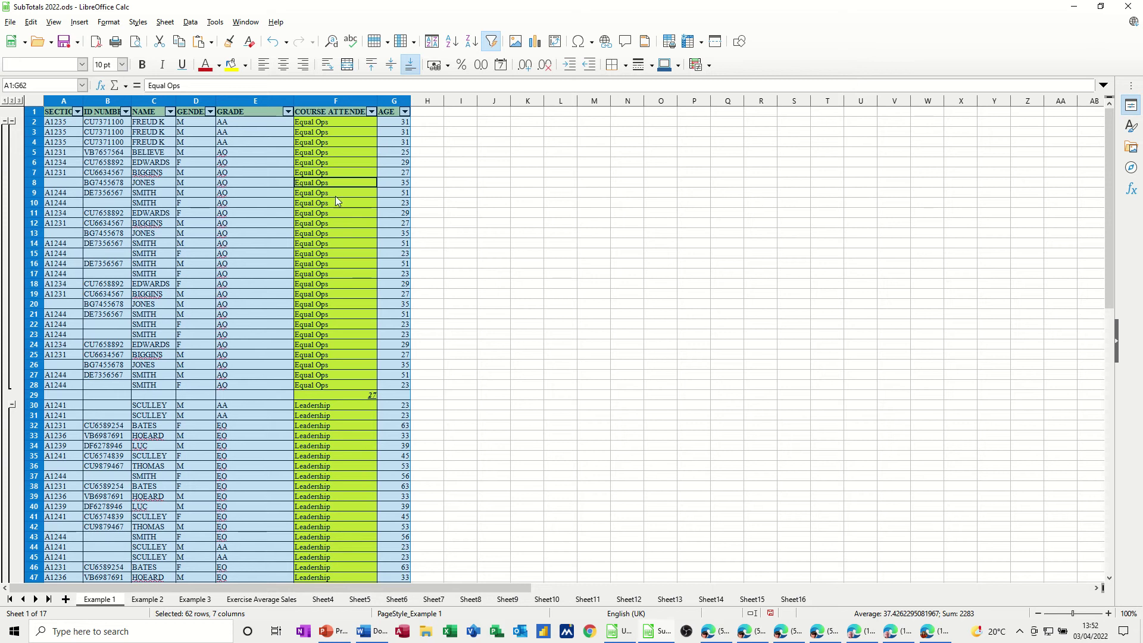
Remove all subtotal rows via the Data Subtotals dialog's Remove option
click(191, 22)
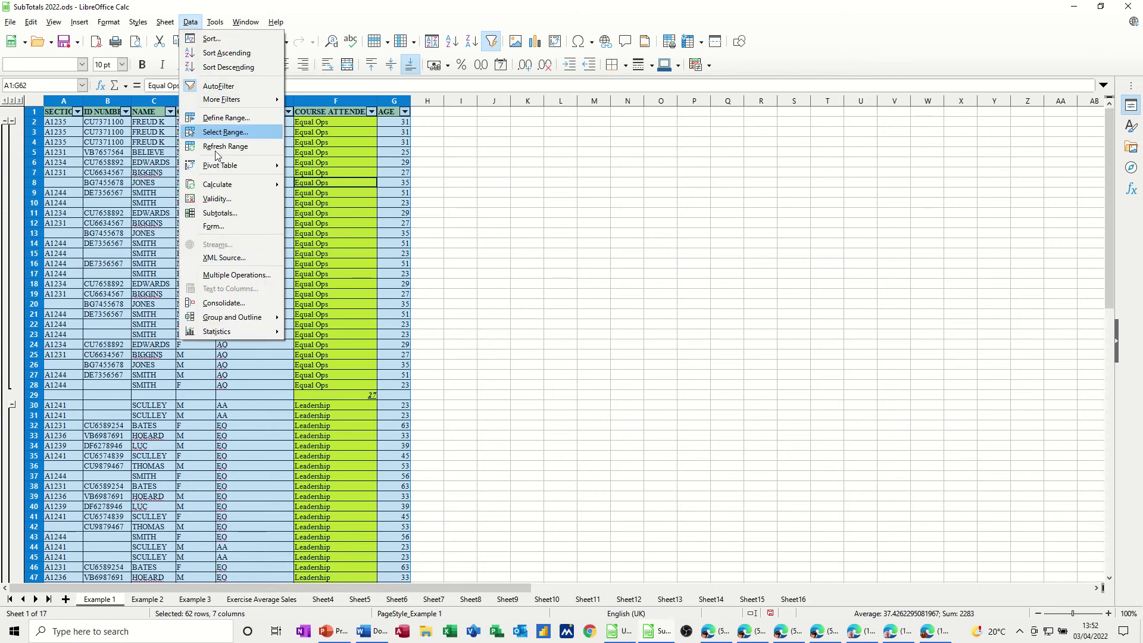
click(223, 213)
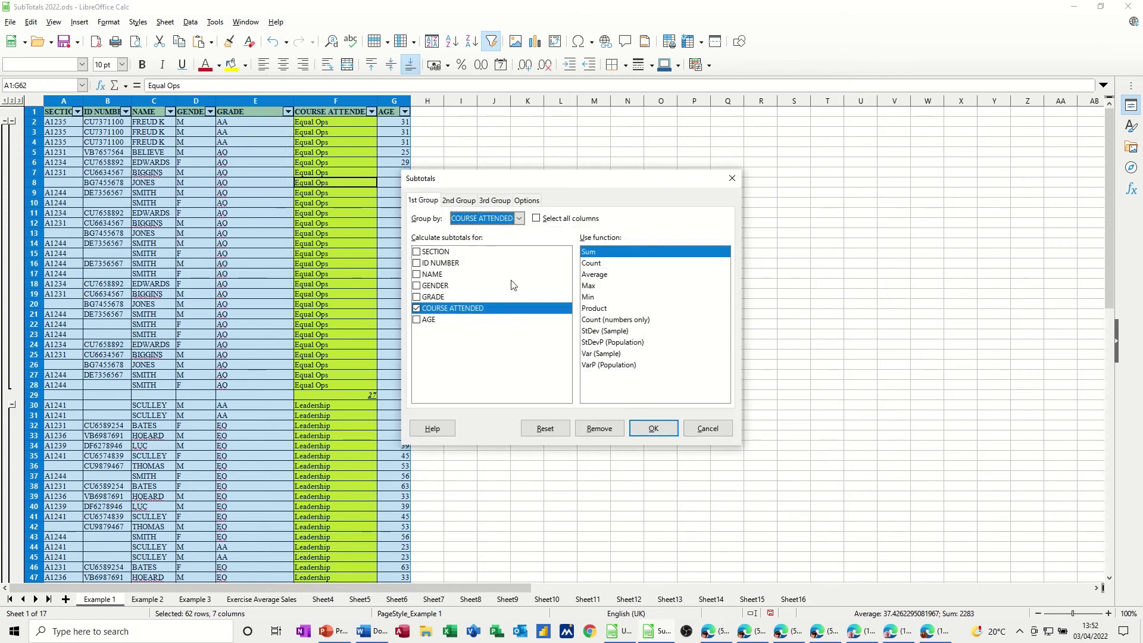
click(595, 429)
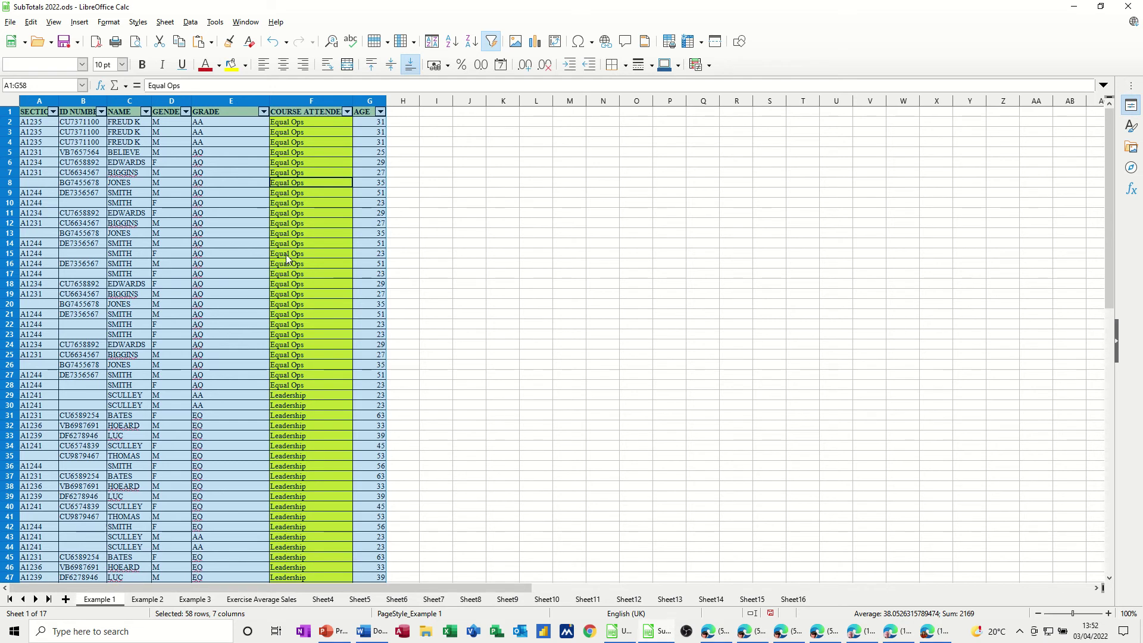
Copy the course names Equal Ops into I1 and Leadership into J1
click(296, 123)
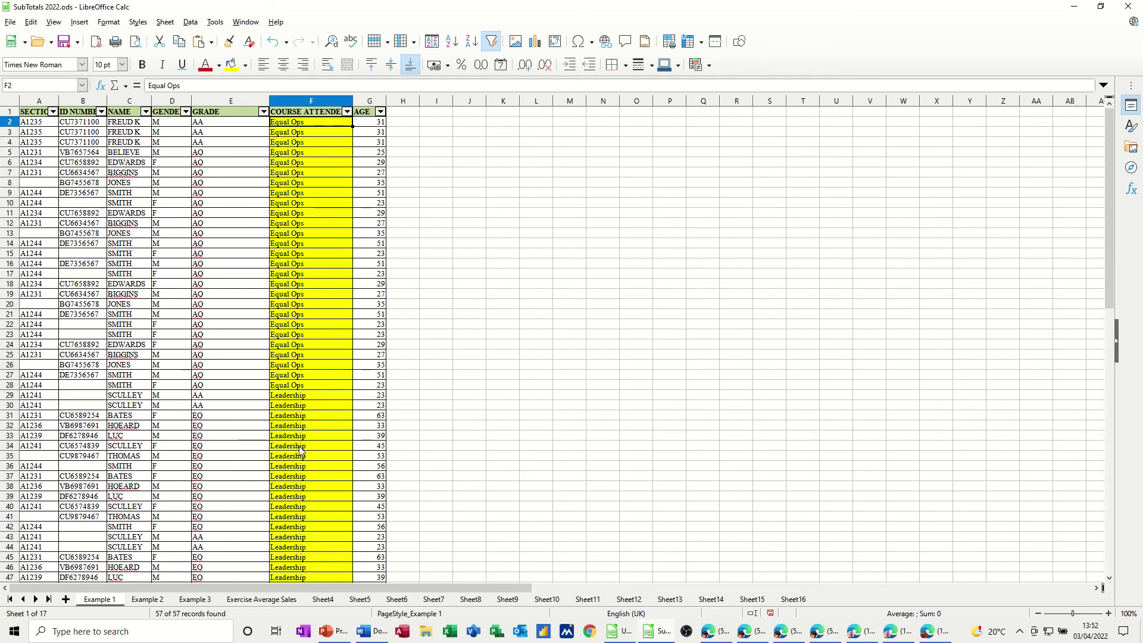
scroll(302, 459, down, 6)
scroll(304, 461, up, 6)
mouse_move(311, 125)
mouse_down()
mouse_move(438, 113)
mouse_move(321, 123)
mouse_up()
key(ctrl+c)
click(449, 115)
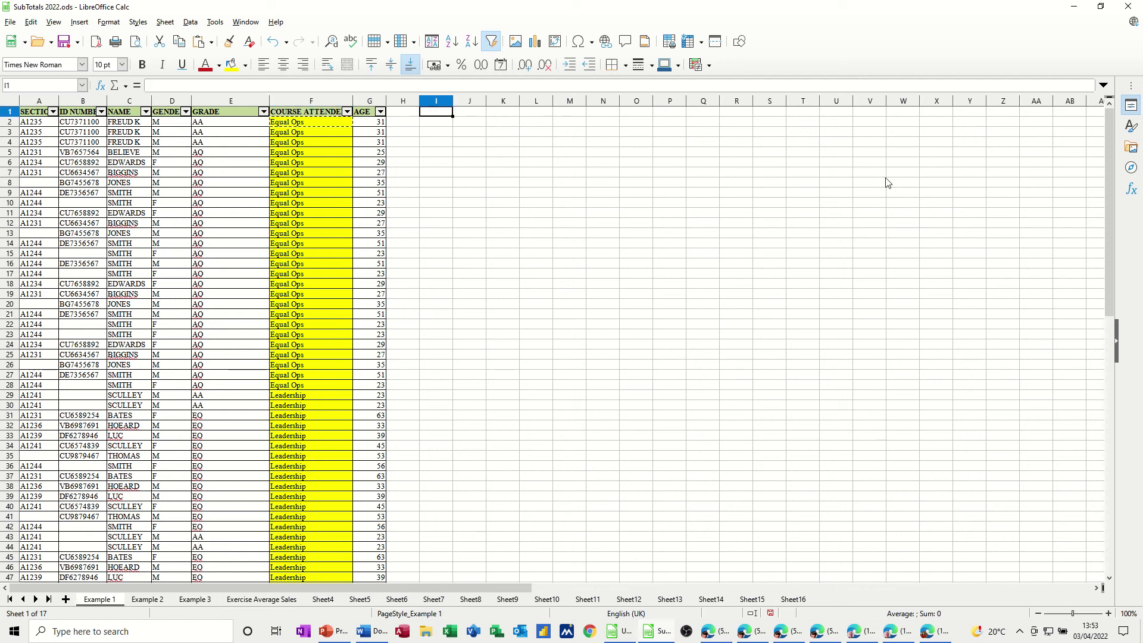
key(ctrl+v)
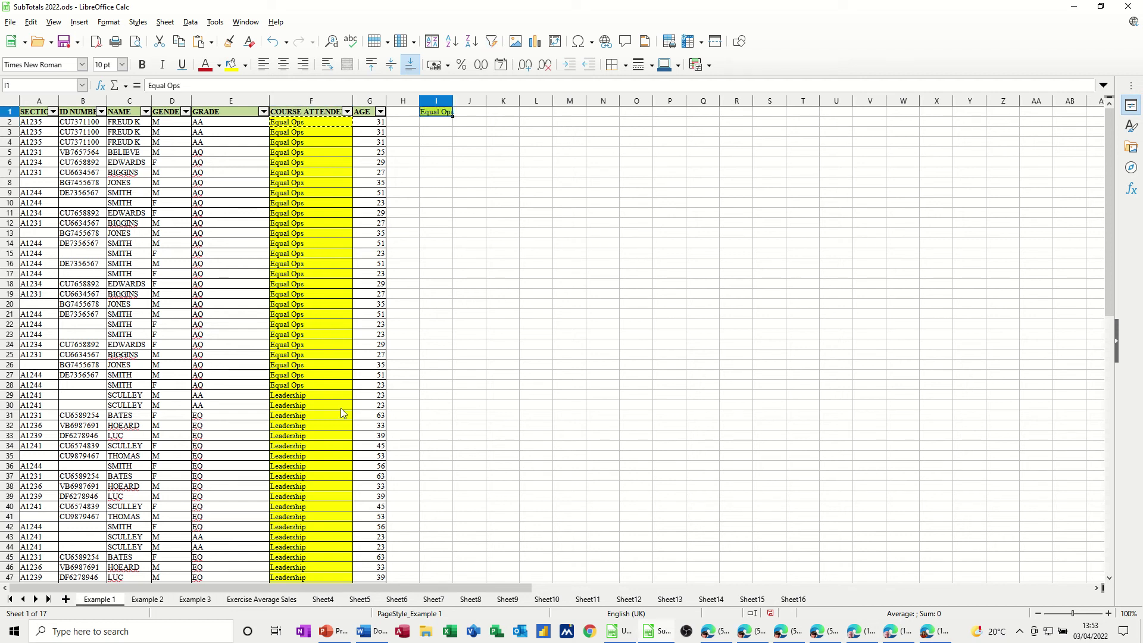
click(304, 396)
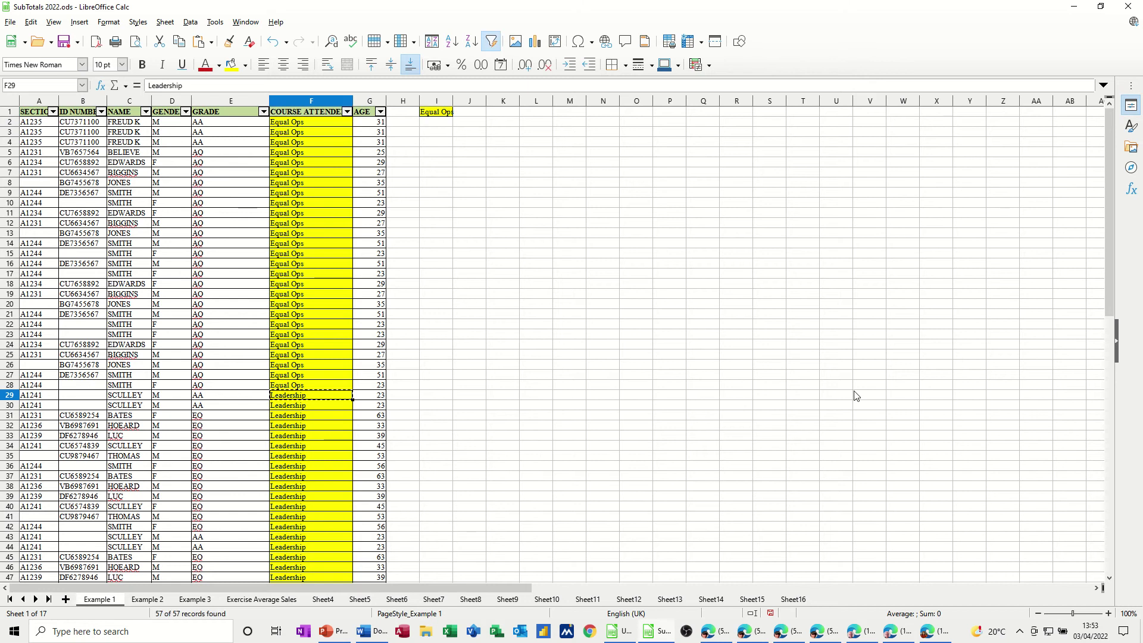
click(477, 113)
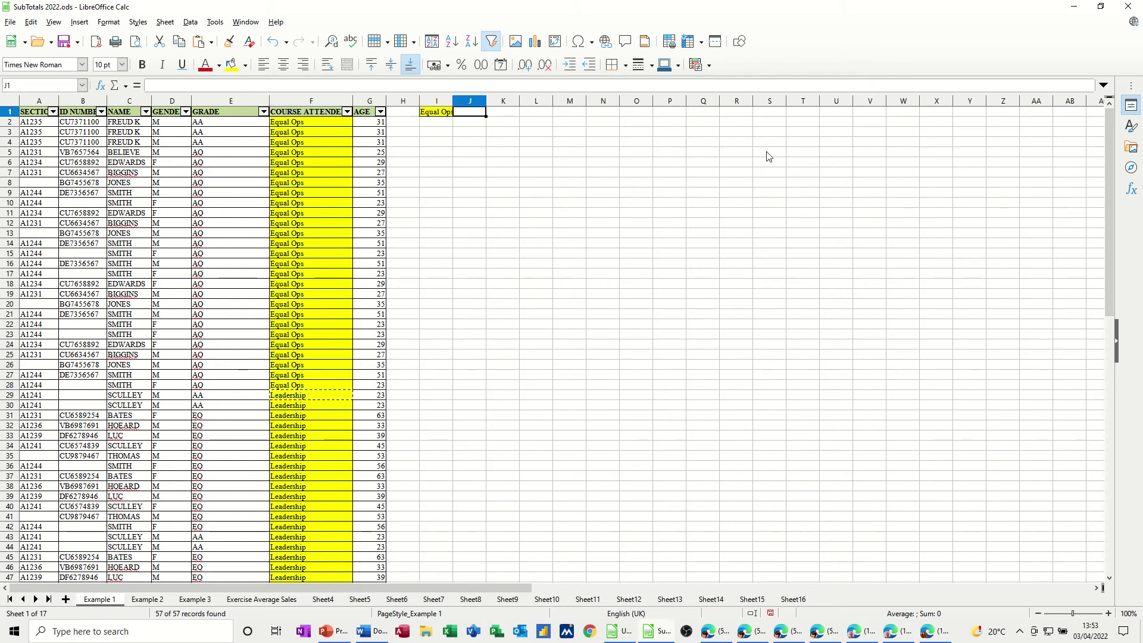
text(Leadership)
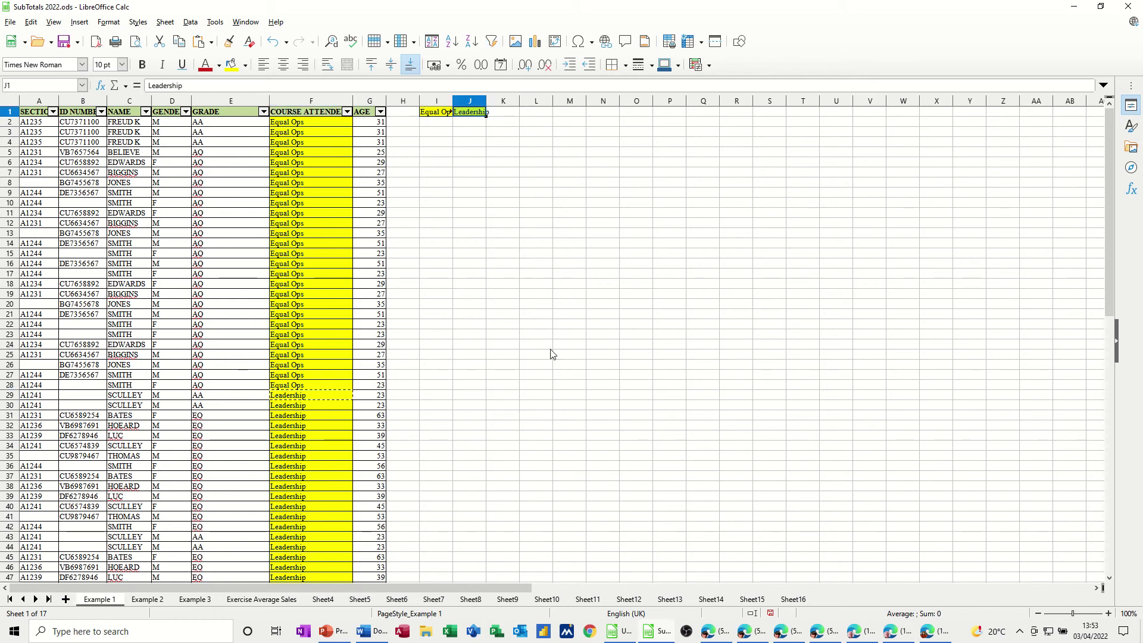
Copy Microsoft Office into K1 and autofit columns I and J
scroll(494, 378, down, 5)
click(331, 481)
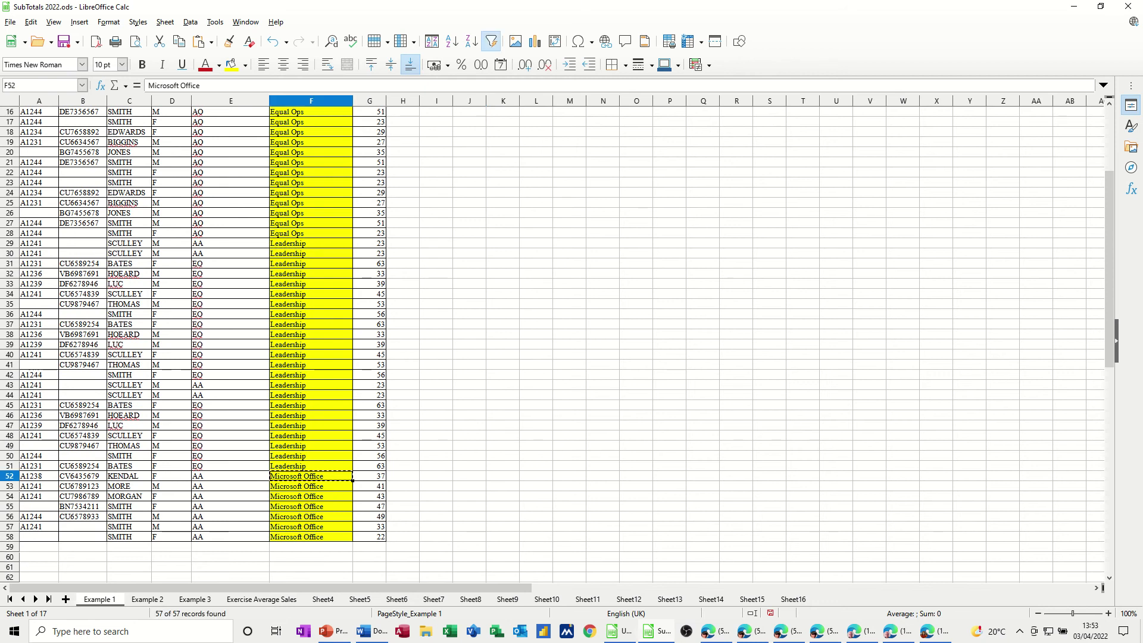
scroll(1066, 301, up, 5)
click(506, 112)
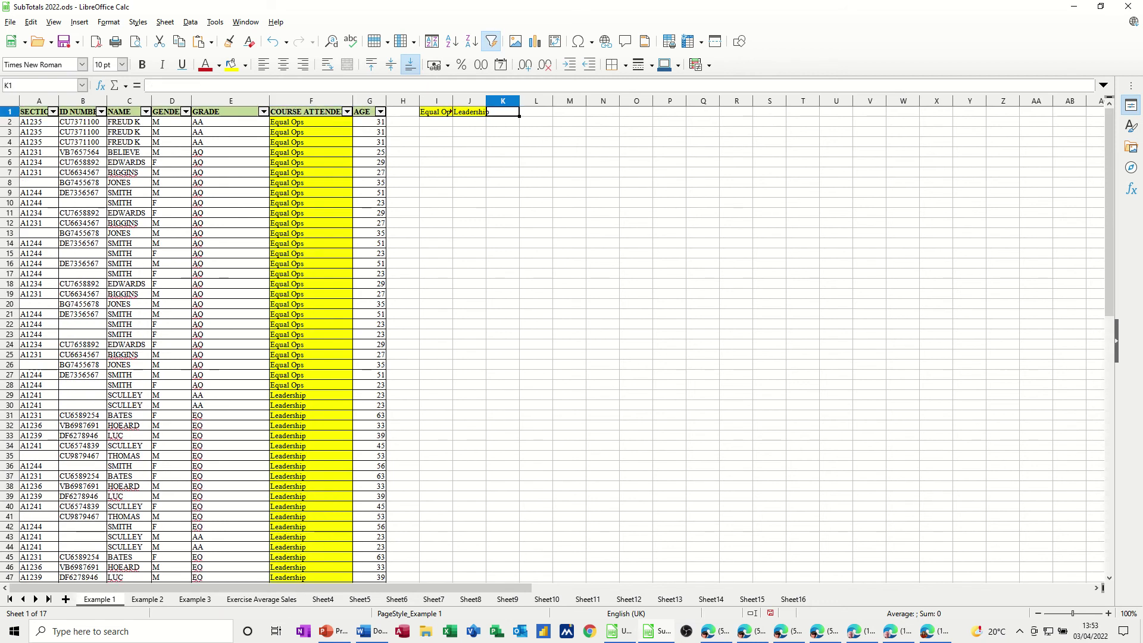
text(Microsoft Office)
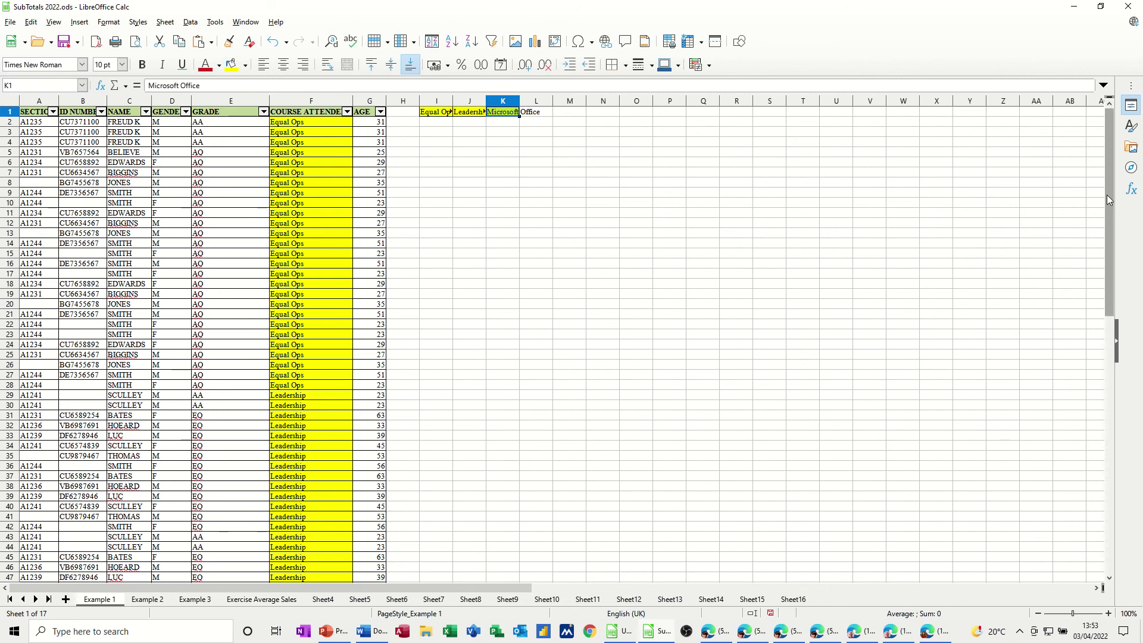
double_click(453, 101)
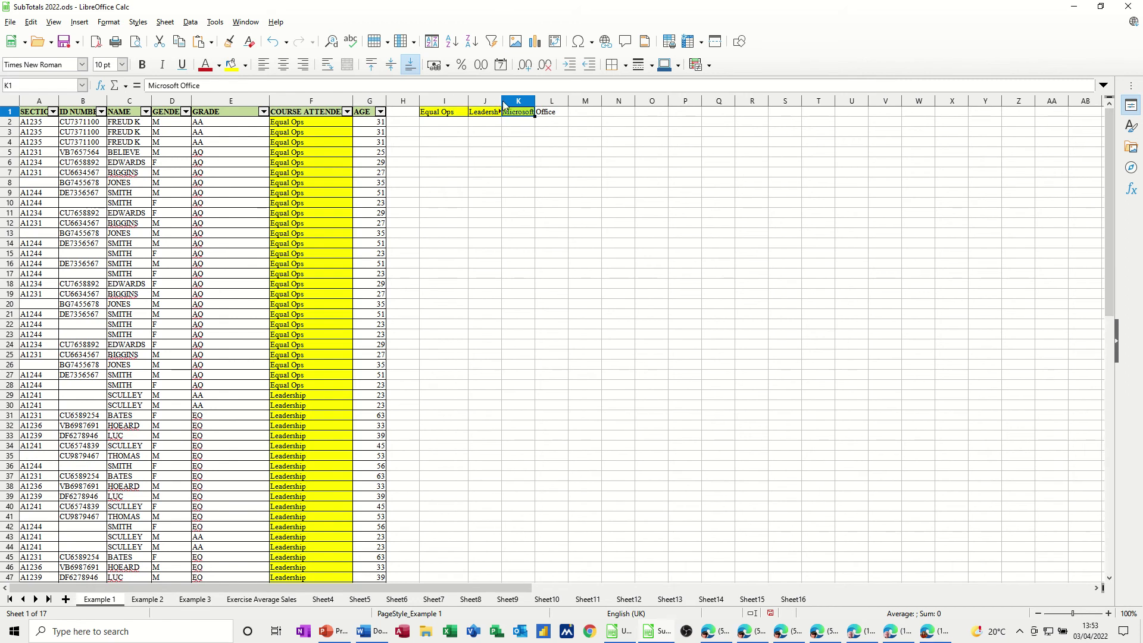
double_click(502, 102)
click(438, 122)
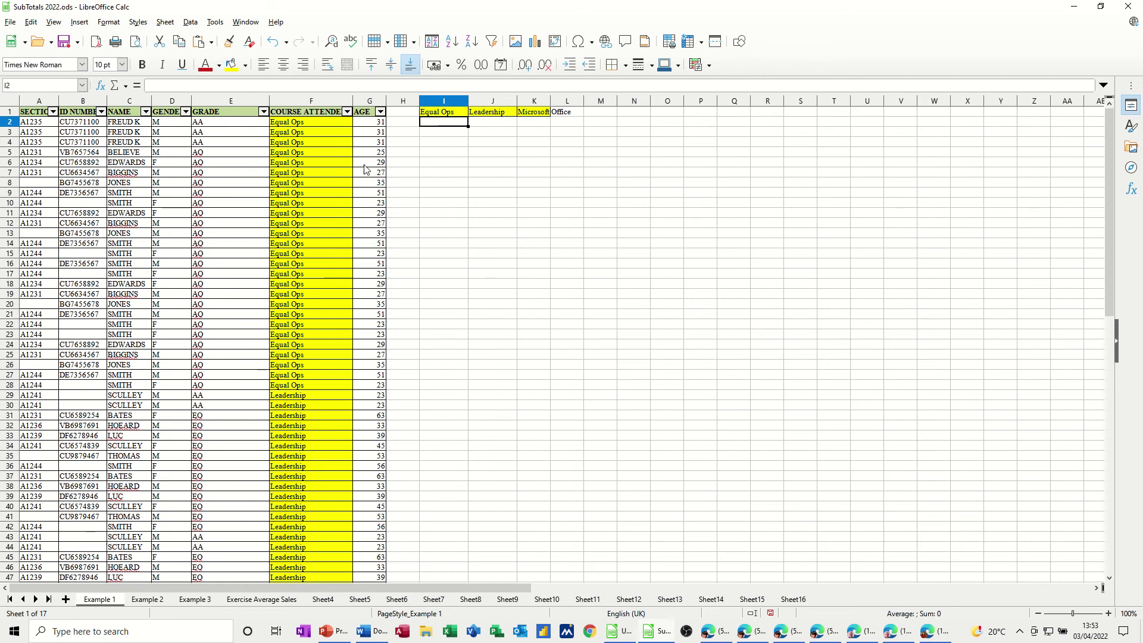
Enter =countif(courses,I1) in I2, returning 27 Equal Ops attendees
click(311, 103)
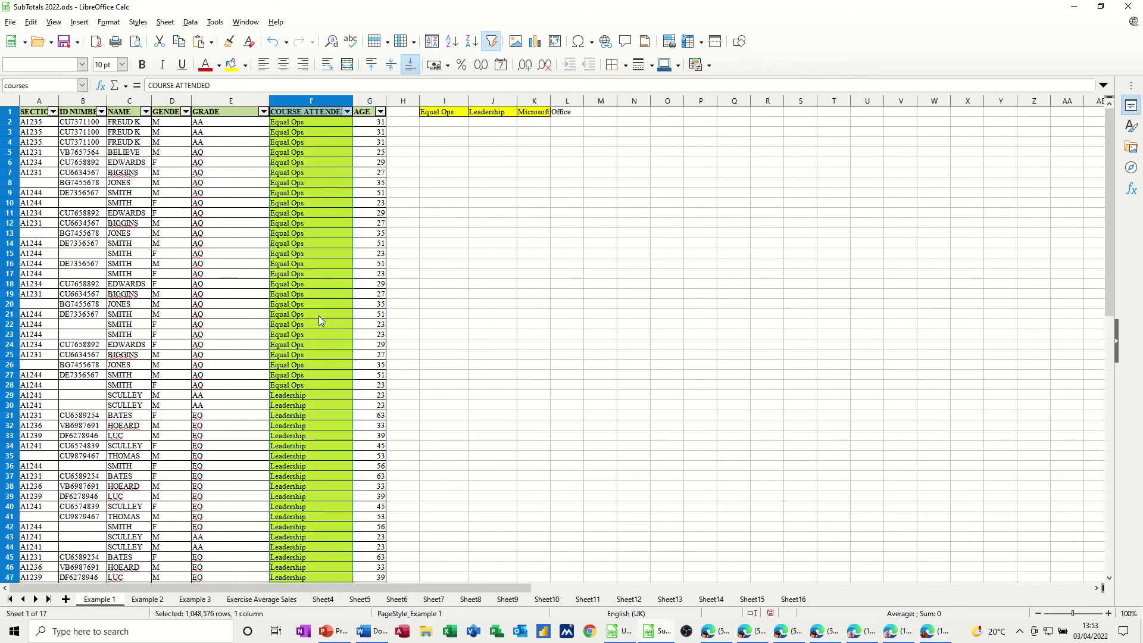
scroll(317, 312, down, 12)
scroll(318, 311, up, 12)
click(442, 122)
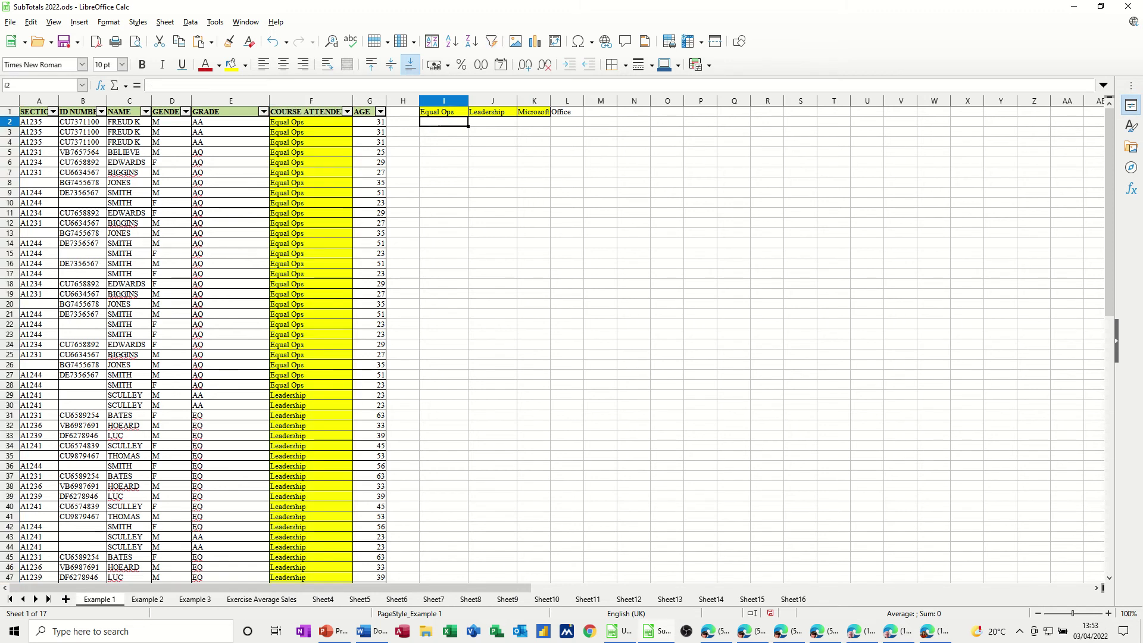
text(=coun)
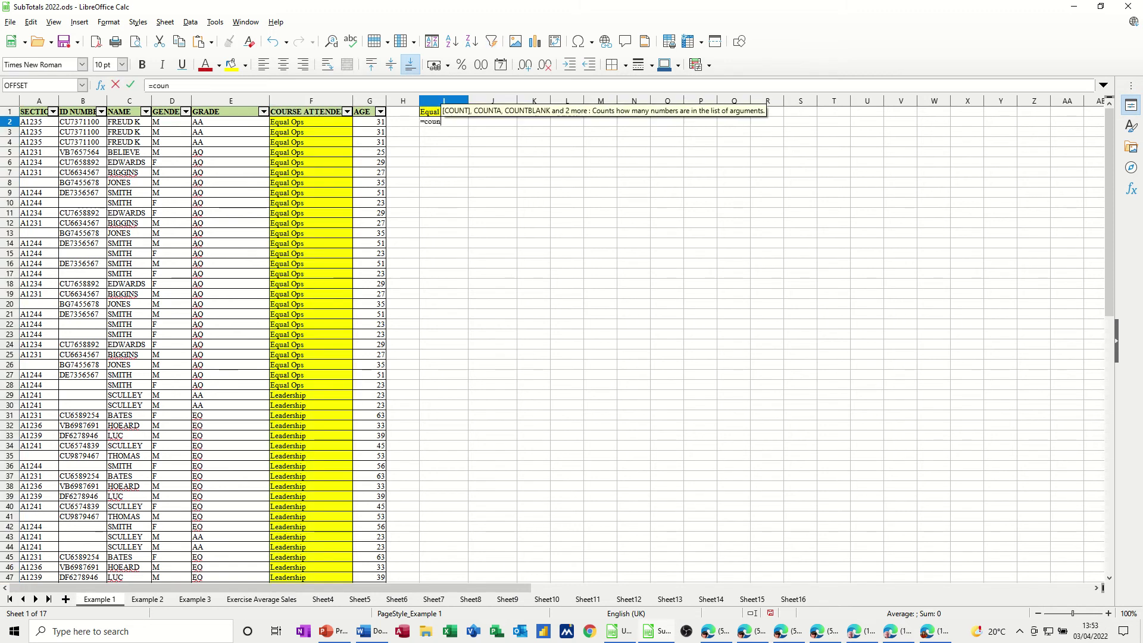
text(tif()
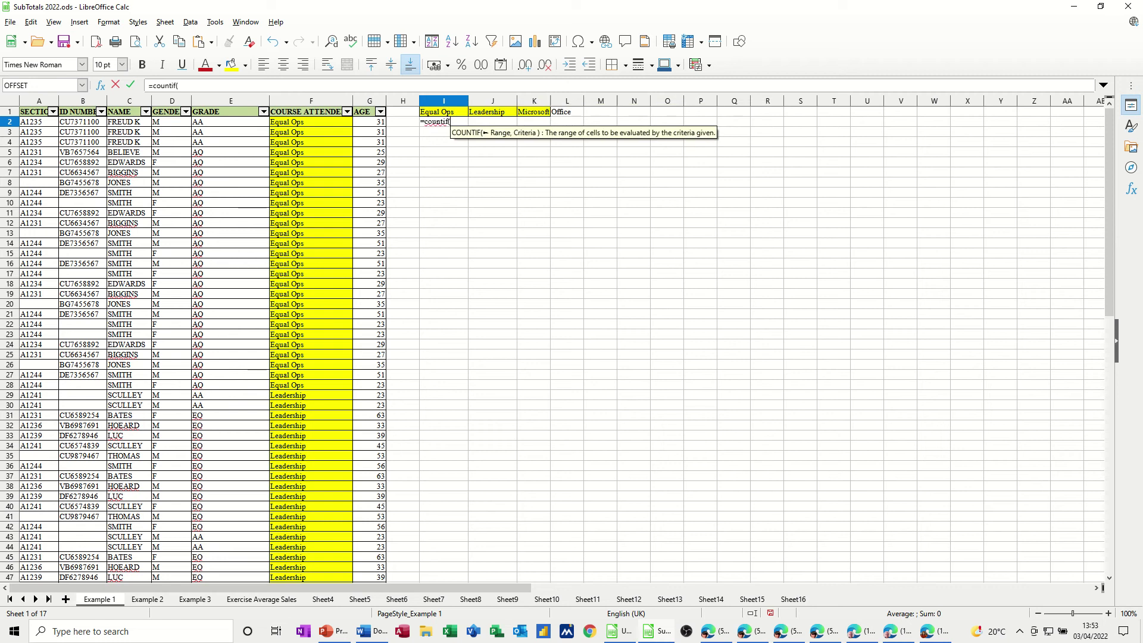
text(co)
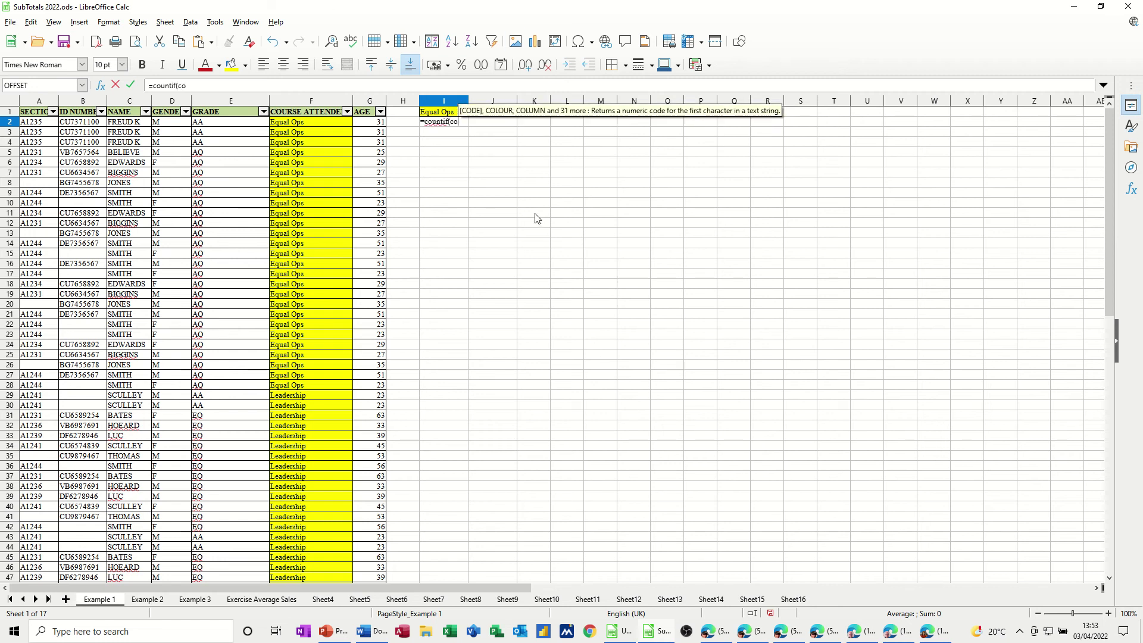
text(urses,)
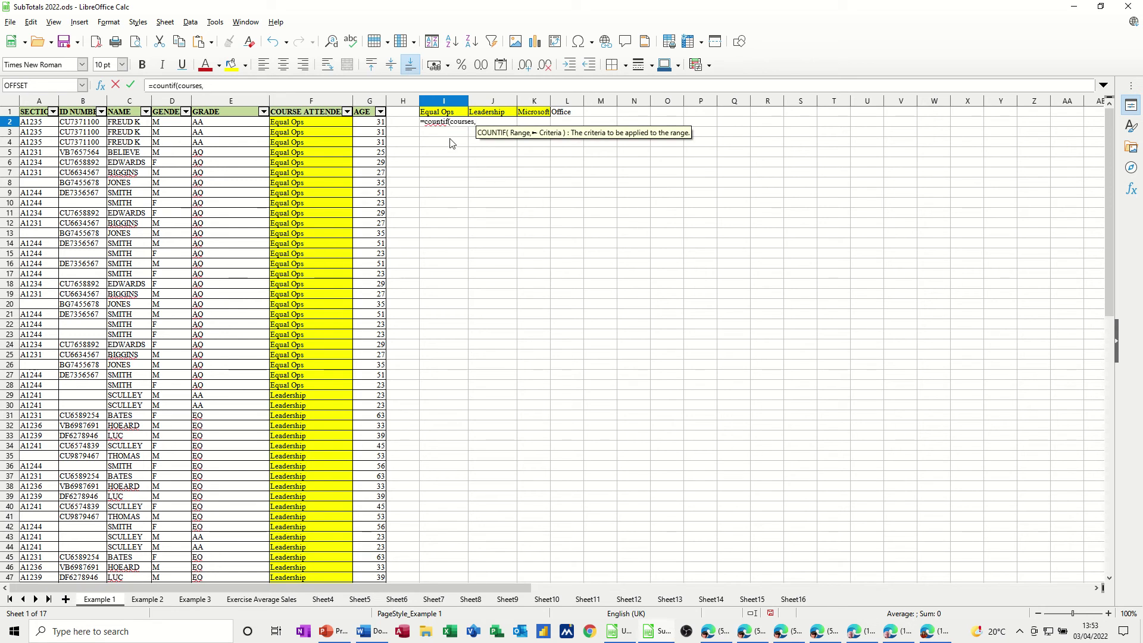
click(446, 113)
text())
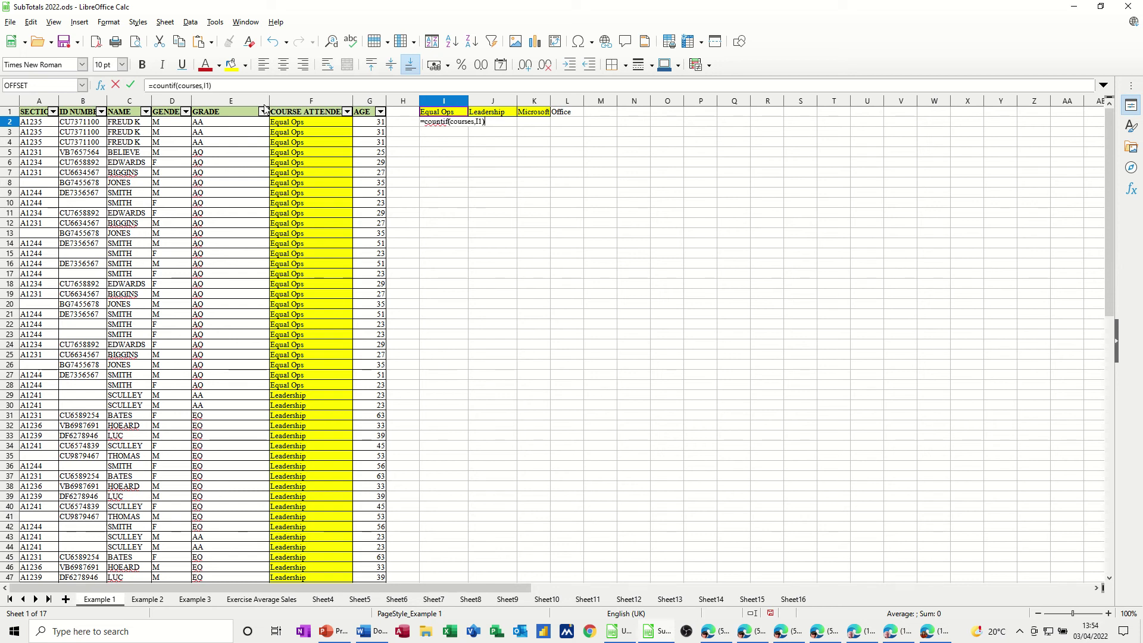
click(130, 85)
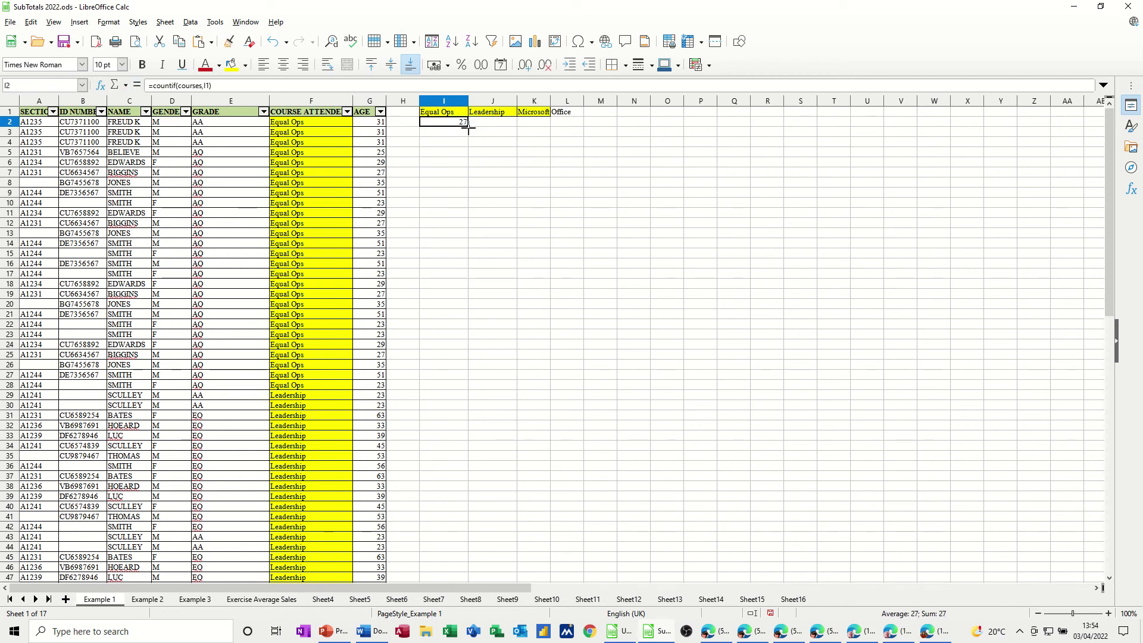
Fill the count formula into J2:K2 (23 and 7) and apply All Borders to I1:K2
drag(468, 126, 543, 139)
click(541, 125)
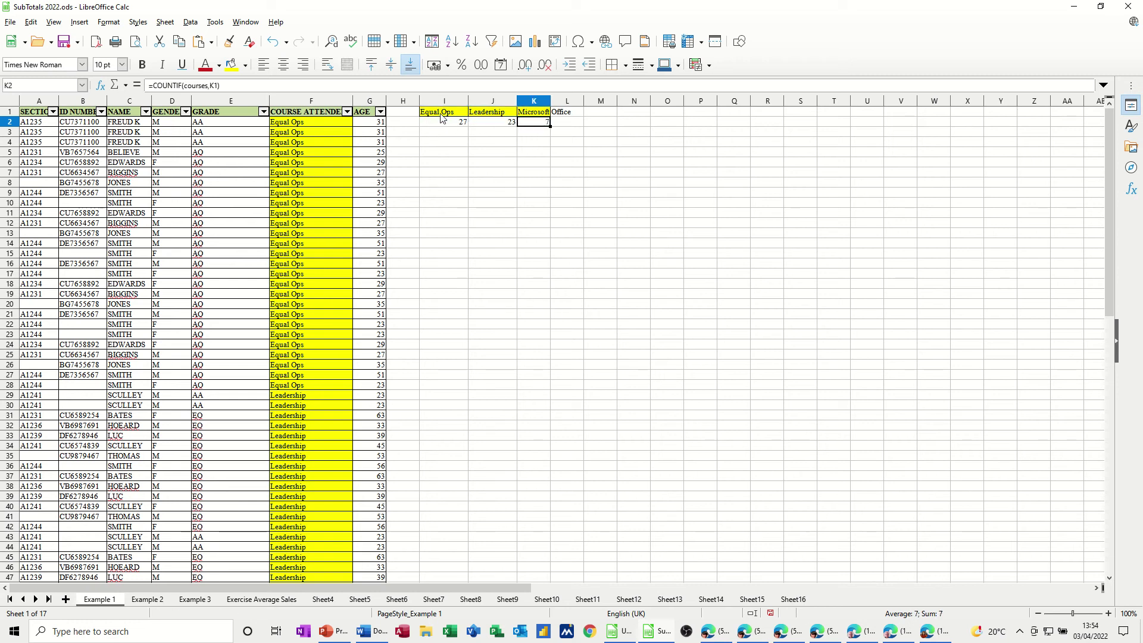
drag(441, 113, 538, 124)
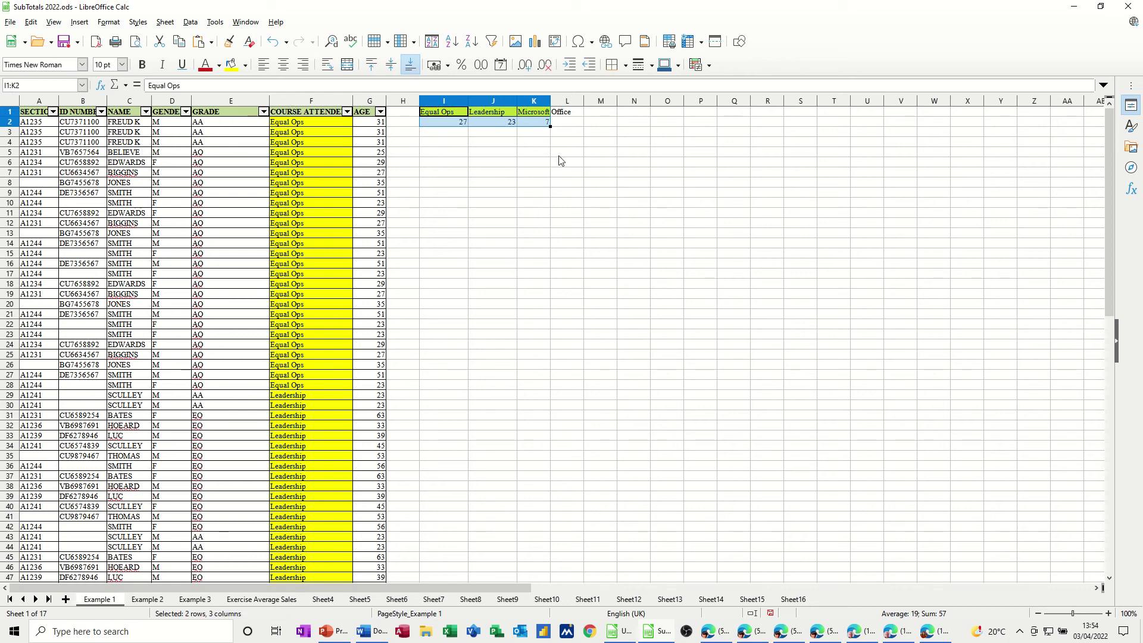
click(624, 66)
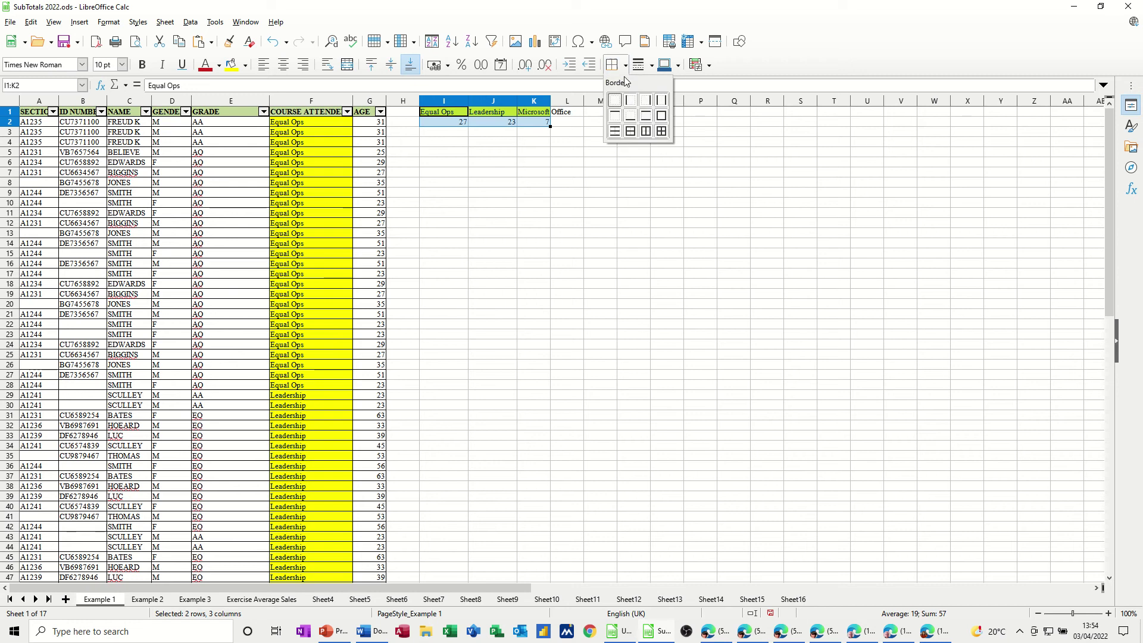
click(661, 131)
click(507, 174)
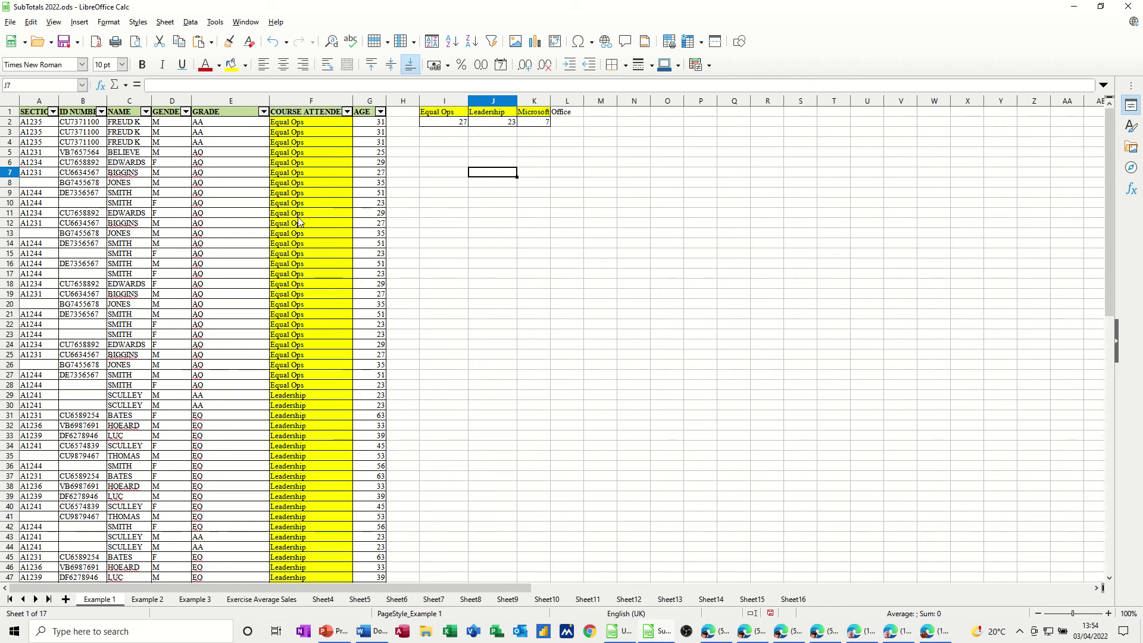
Duplicate rows 45–58 into rows 59–72, raising Leadership to 30 and Microsoft Office to 14
scroll(294, 224, down, 9)
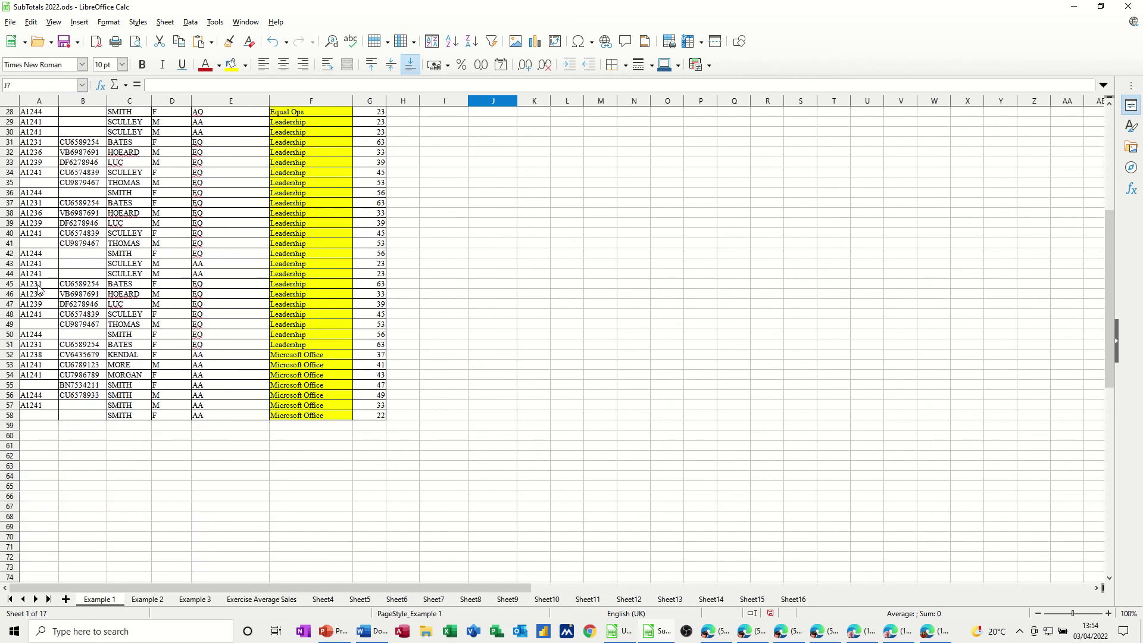
drag(57, 286, 384, 419)
key(ctrl+c)
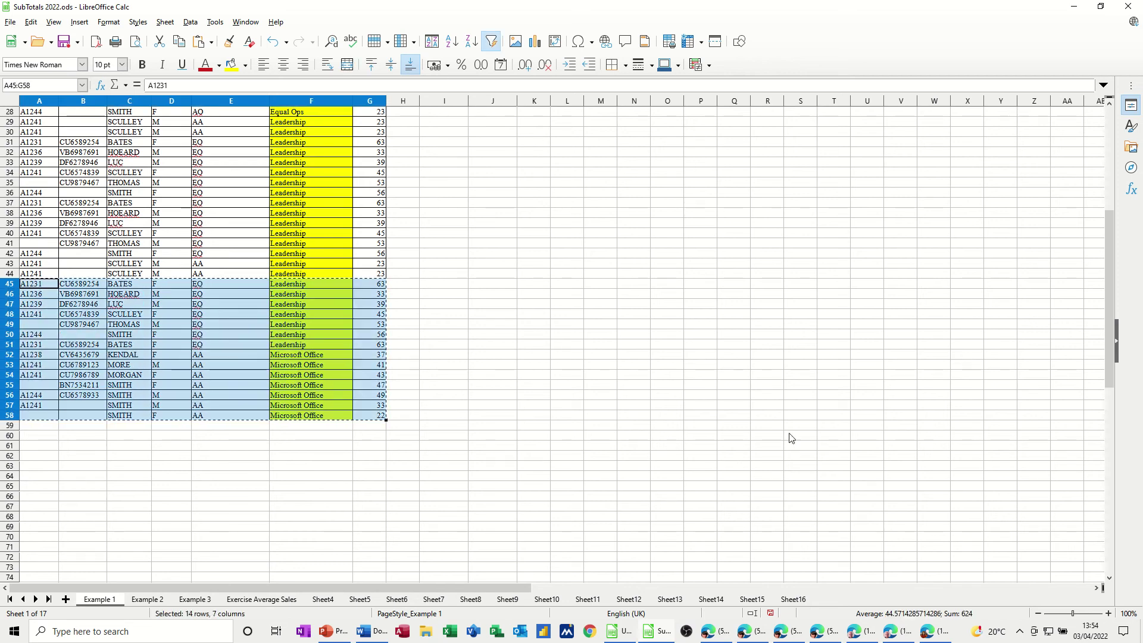
click(39, 425)
key(ctrl+v)
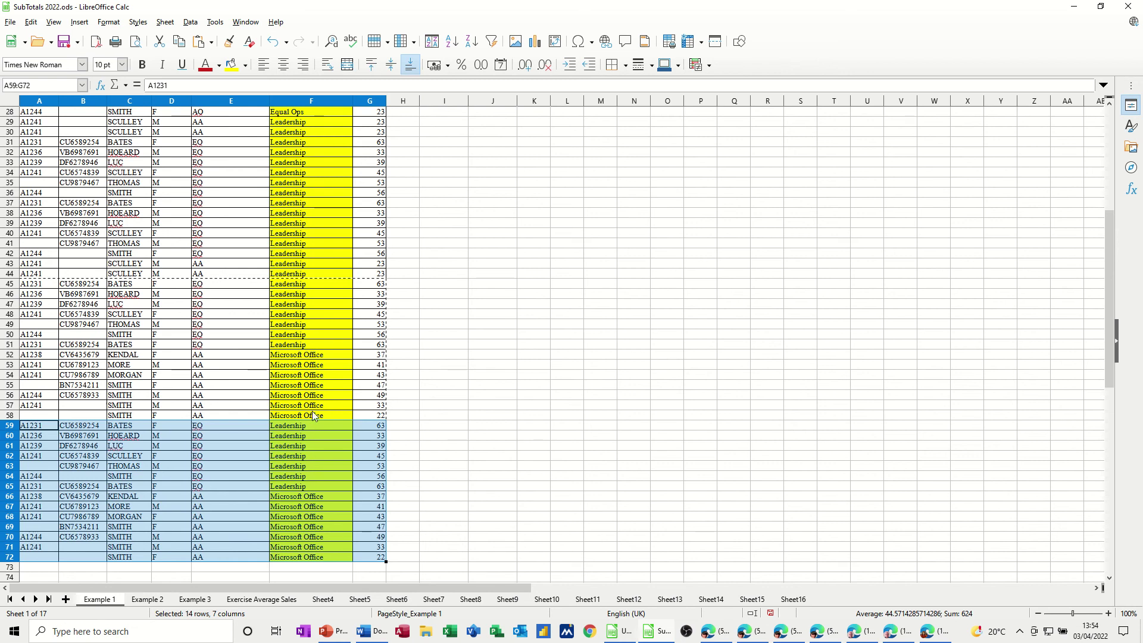
scroll(445, 321, up, 8)
scroll(448, 322, up, 1)
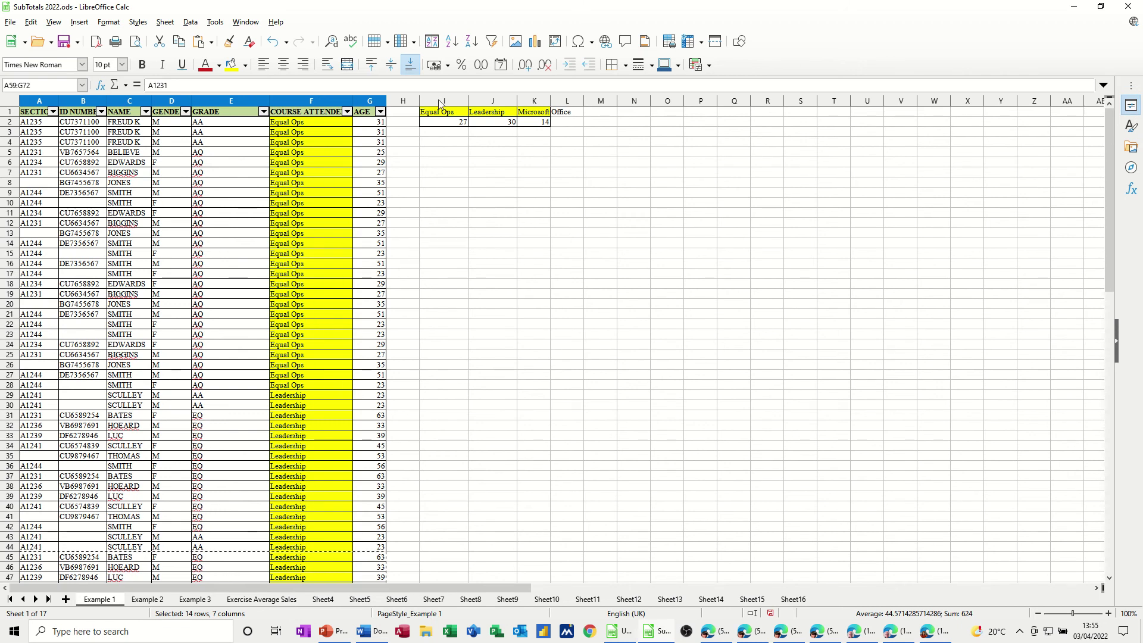
Insert a default column chart of I1:K2 and delete its legend
drag(444, 117, 542, 125)
click(534, 41)
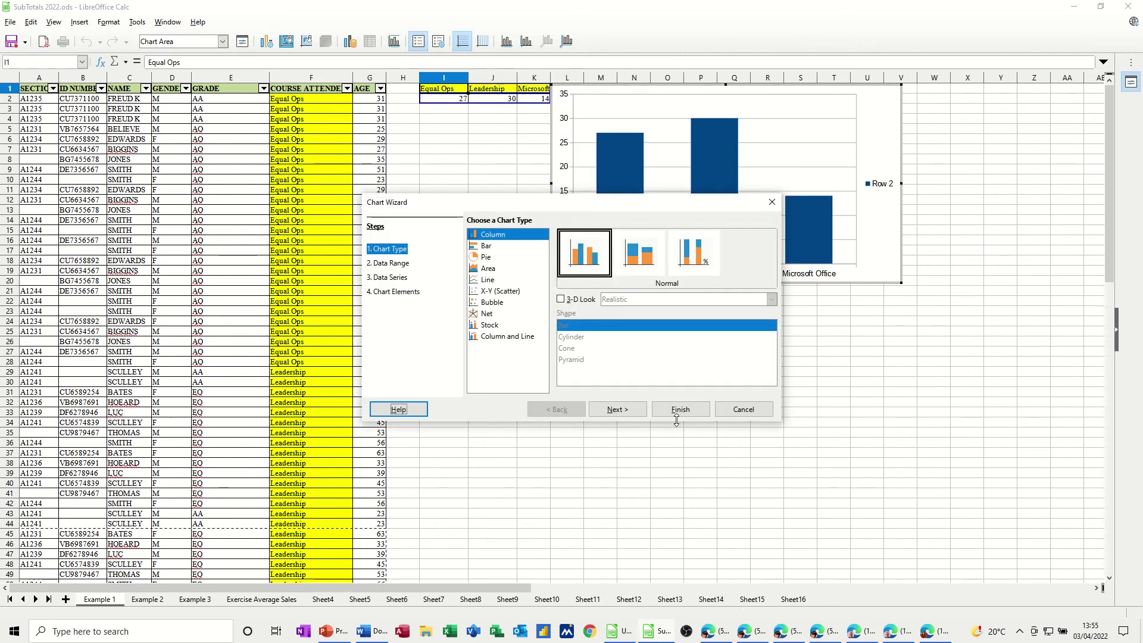
click(678, 411)
click(882, 183)
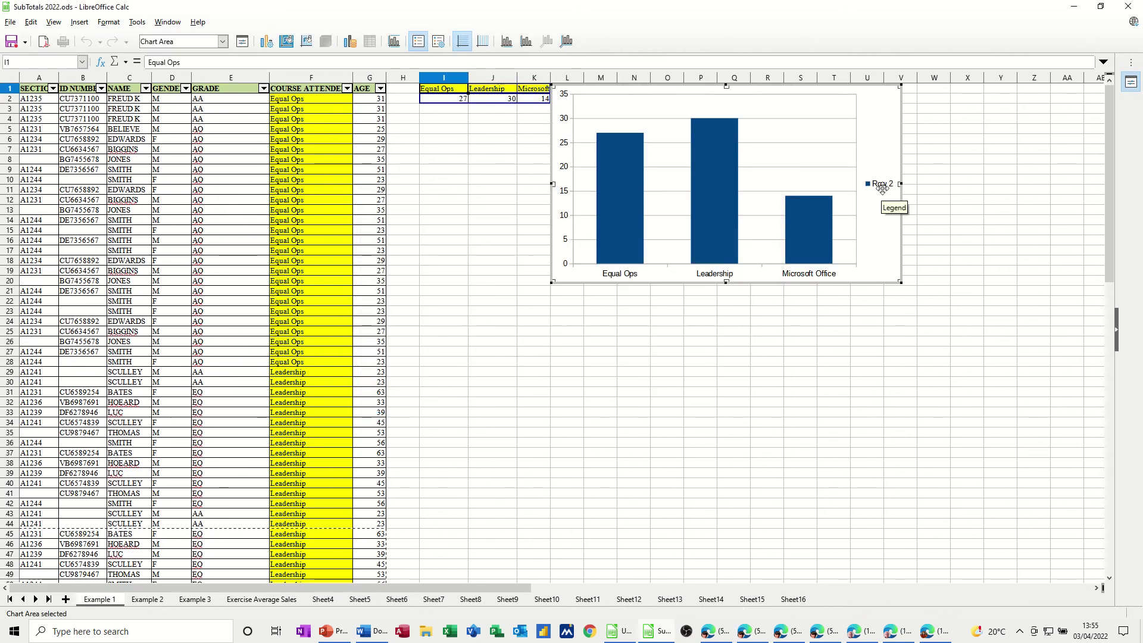
key(Delete)
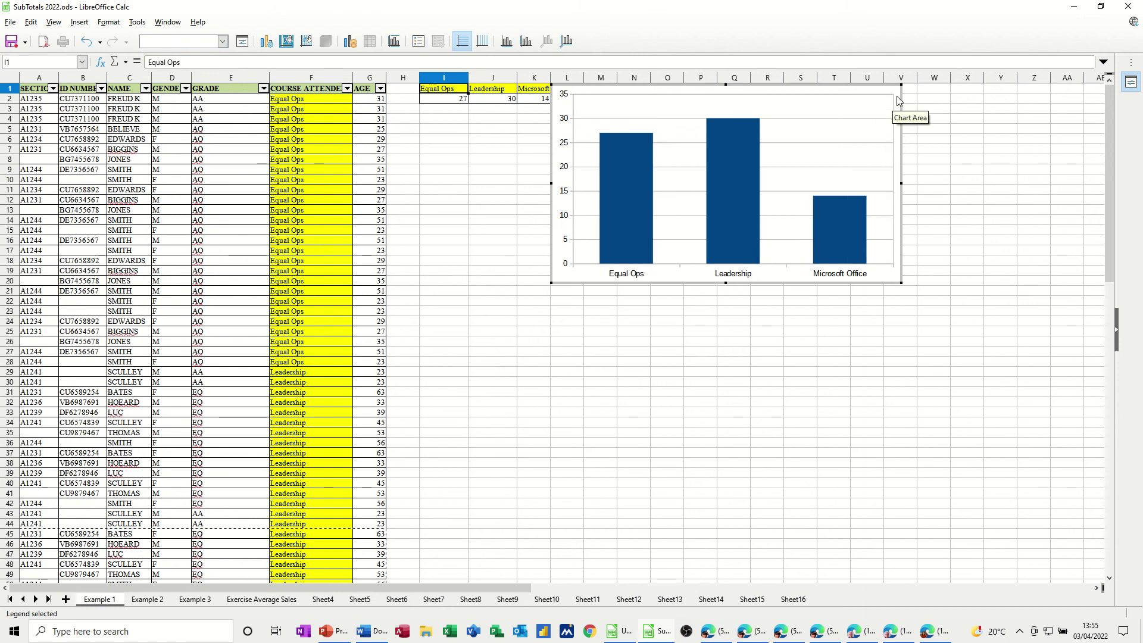
click(925, 131)
Move the chart below the summary block and shrink it to a small size
click(890, 148)
drag(892, 148, 765, 158)
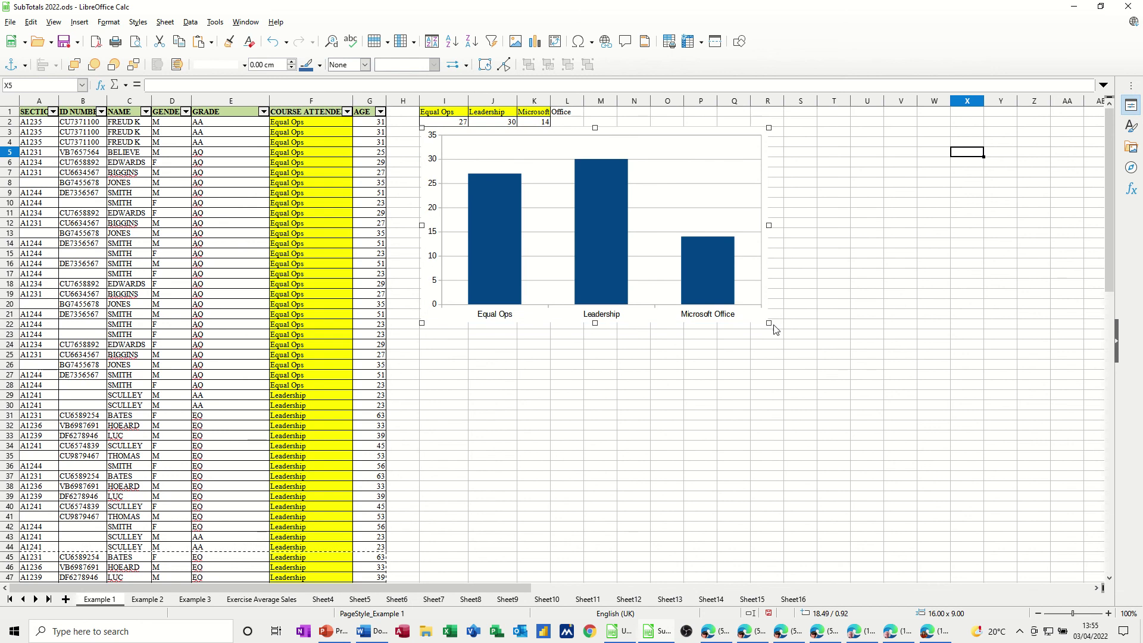
drag(769, 324, 460, 205)
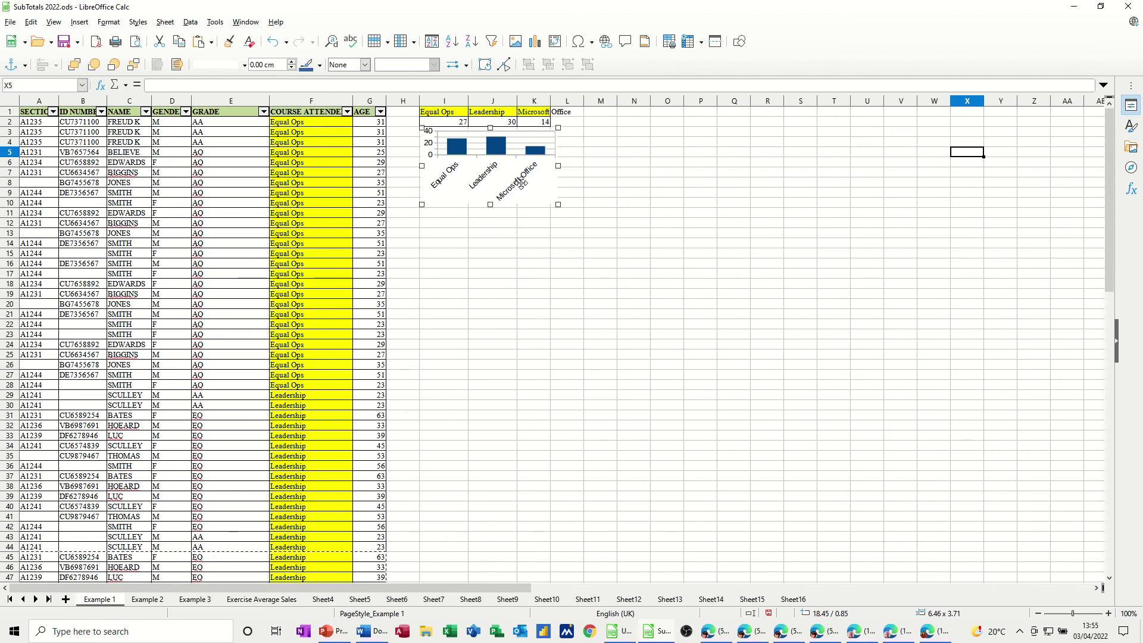
drag(560, 166, 552, 166)
click(607, 184)
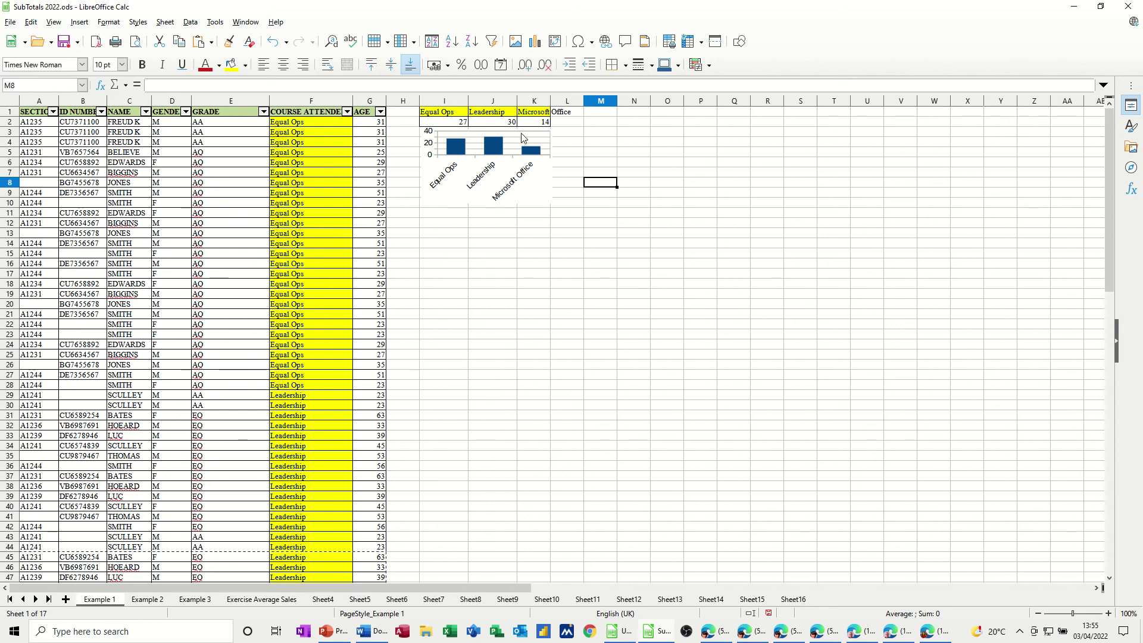
Sort all 71 records ascending by GRADE so AA rows come first
click(308, 193)
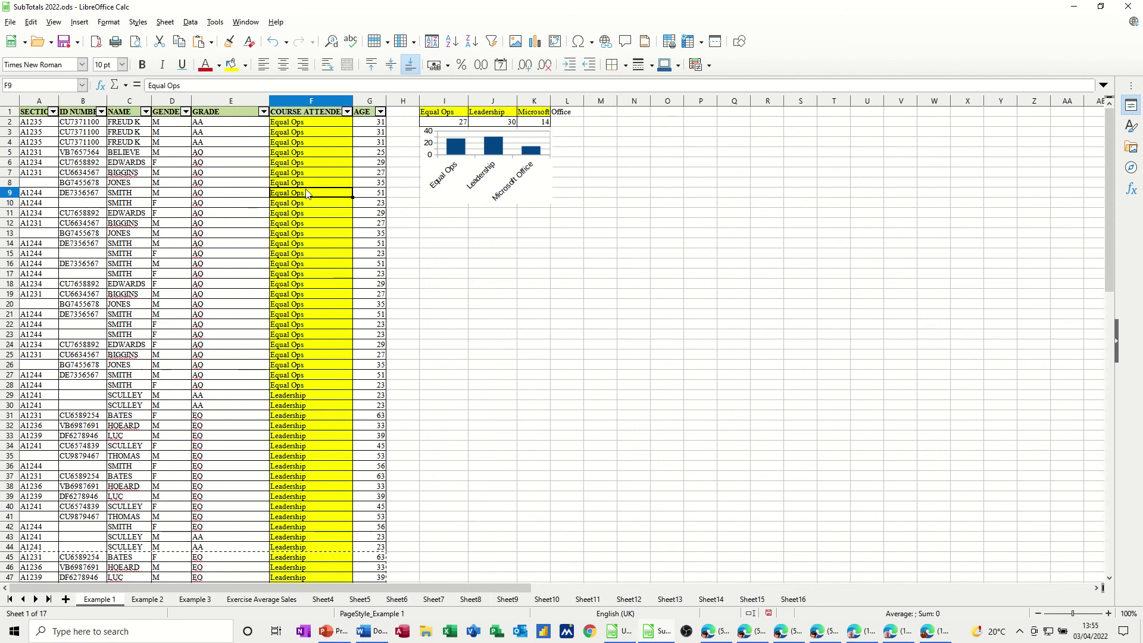
click(222, 195)
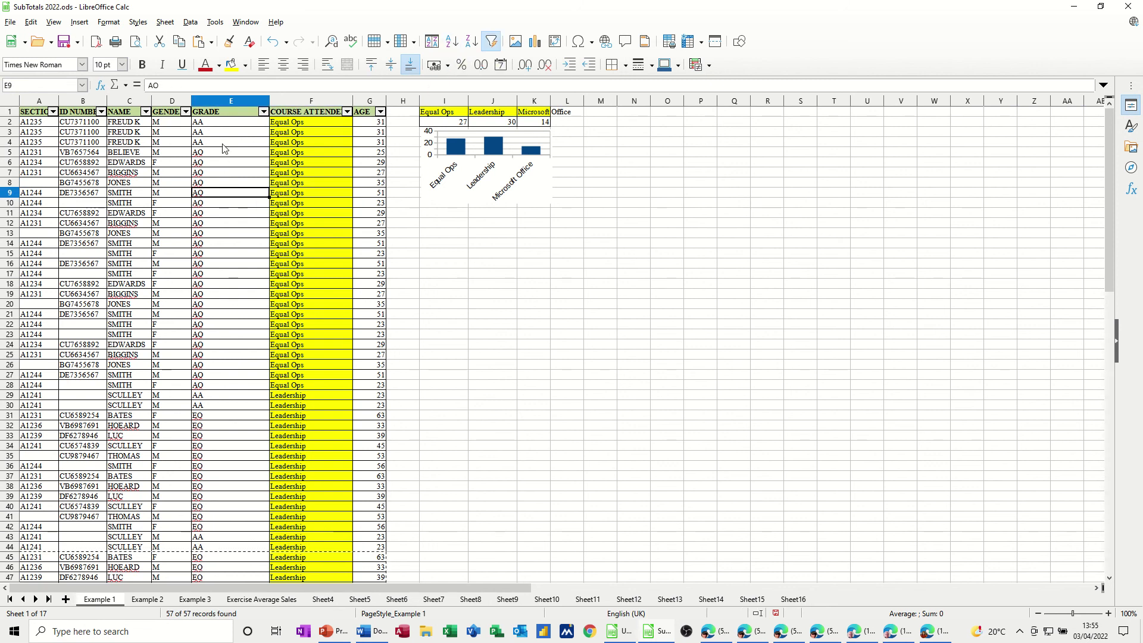
click(451, 48)
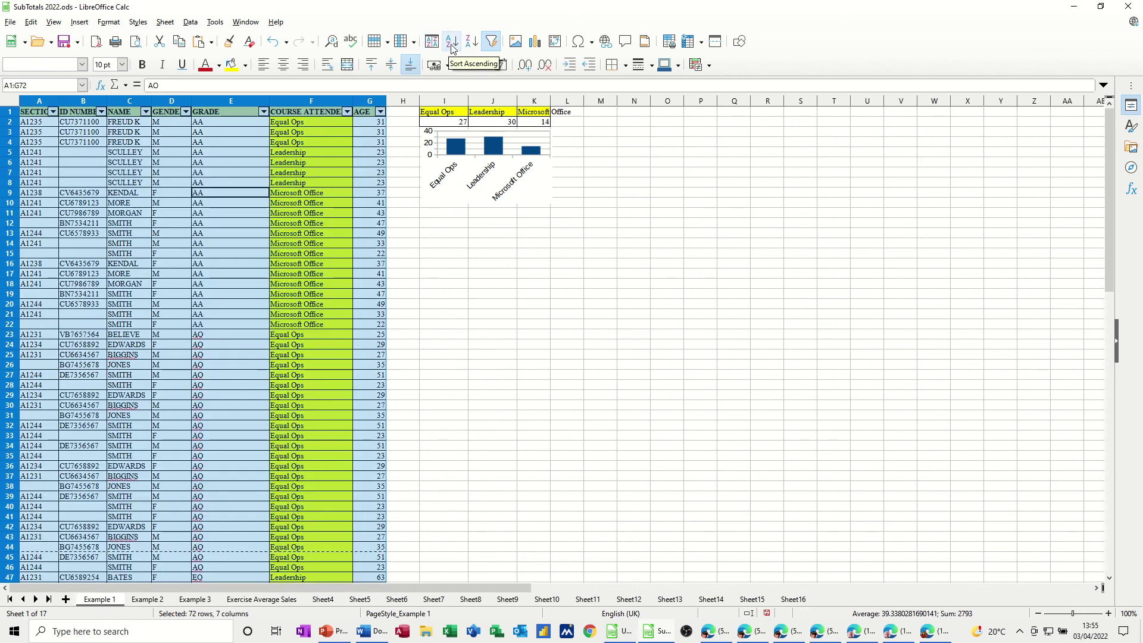
click(224, 191)
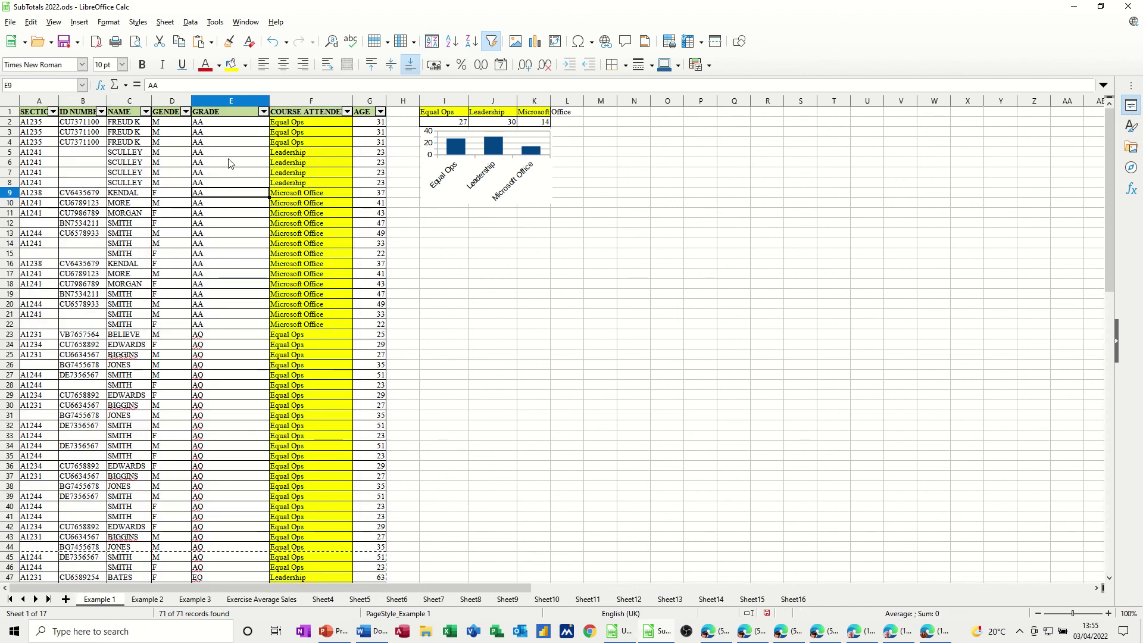
Add Count subtotals grouped by GRADE, totalling 21 for the AA group
click(189, 24)
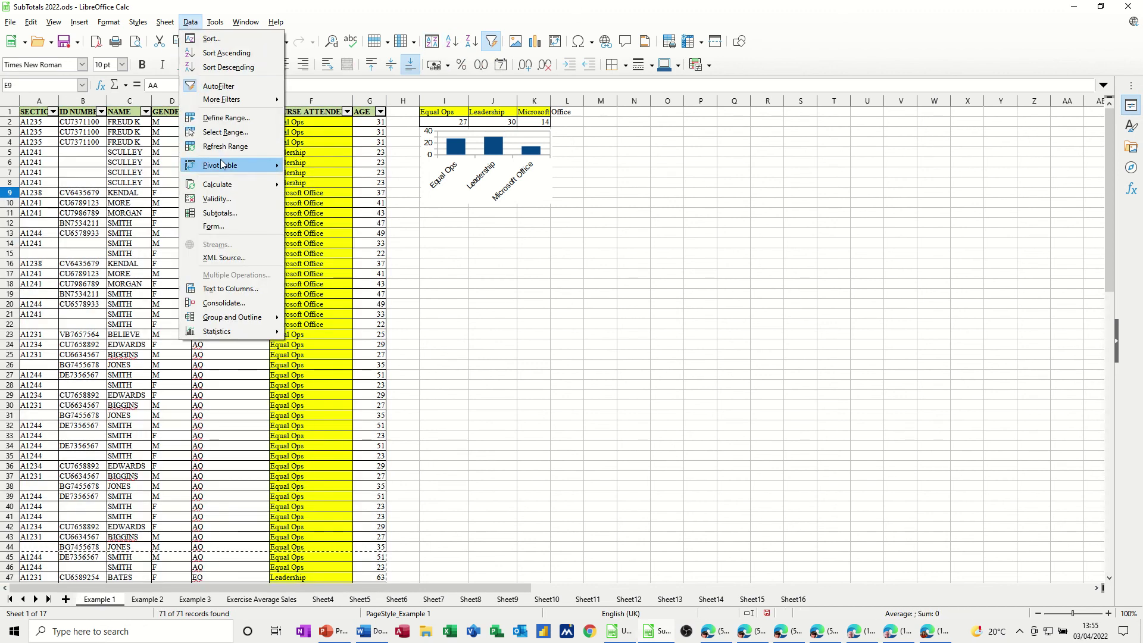
click(231, 213)
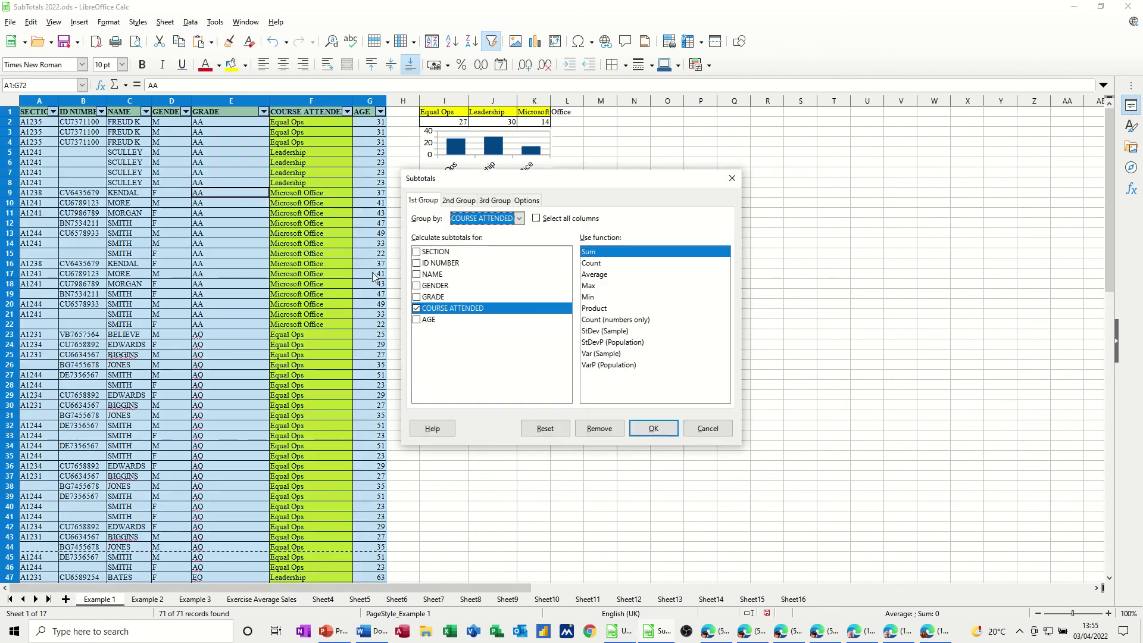
click(519, 219)
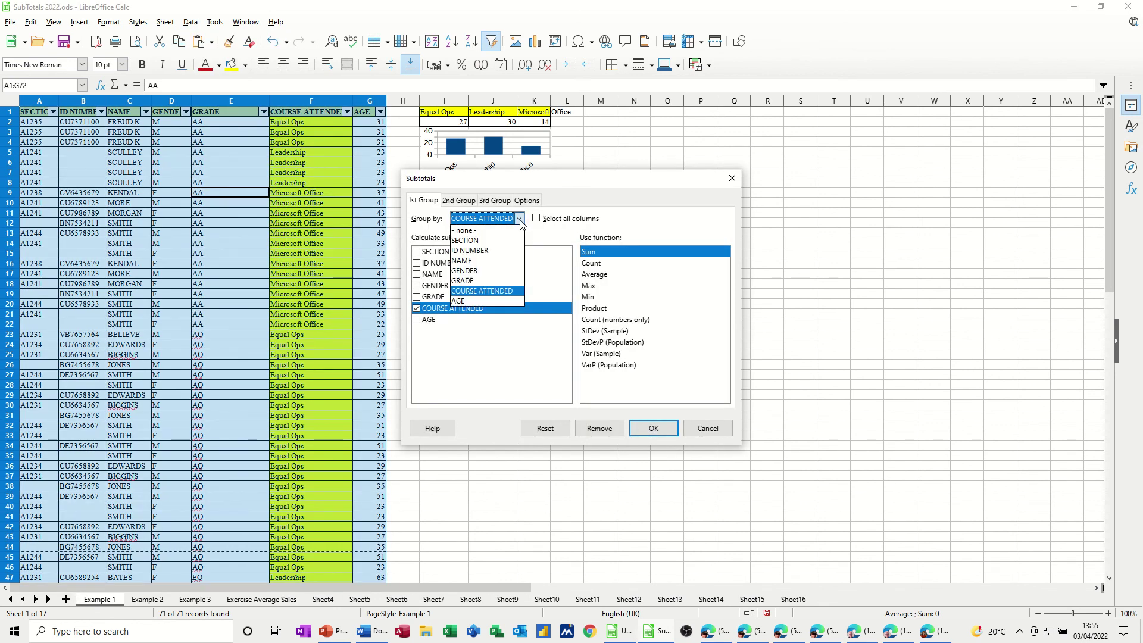
click(468, 281)
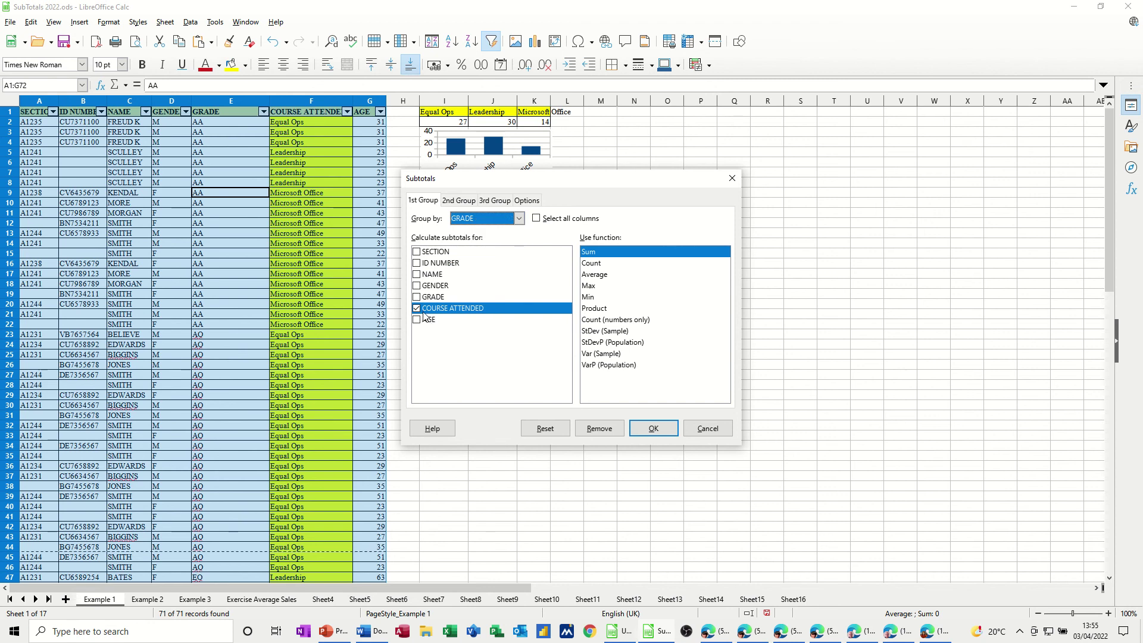
click(417, 307)
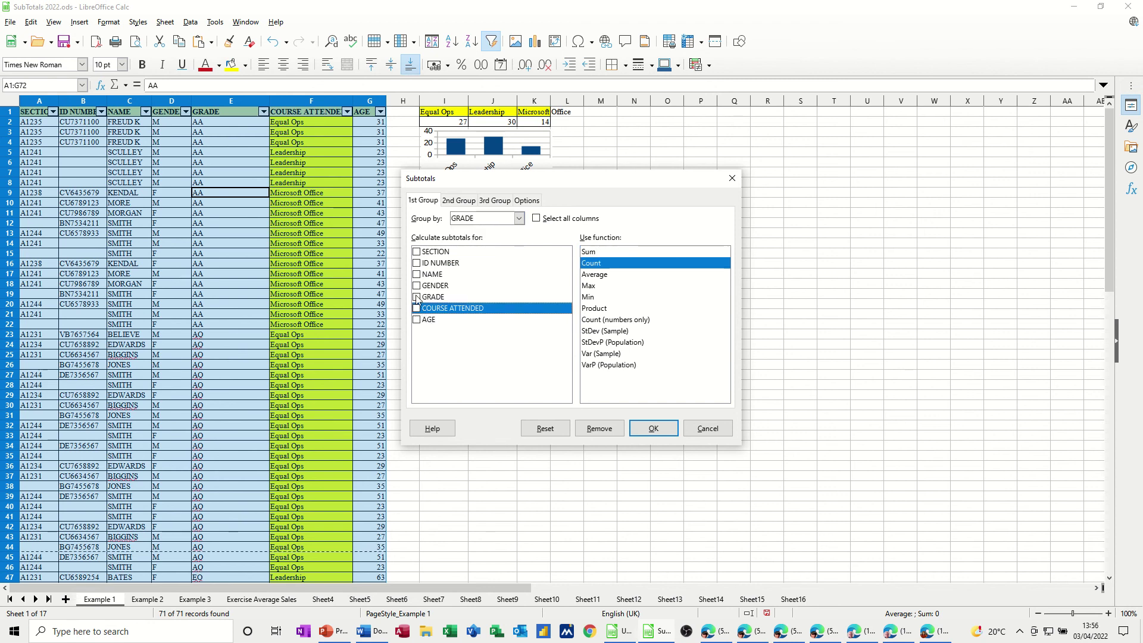
click(418, 297)
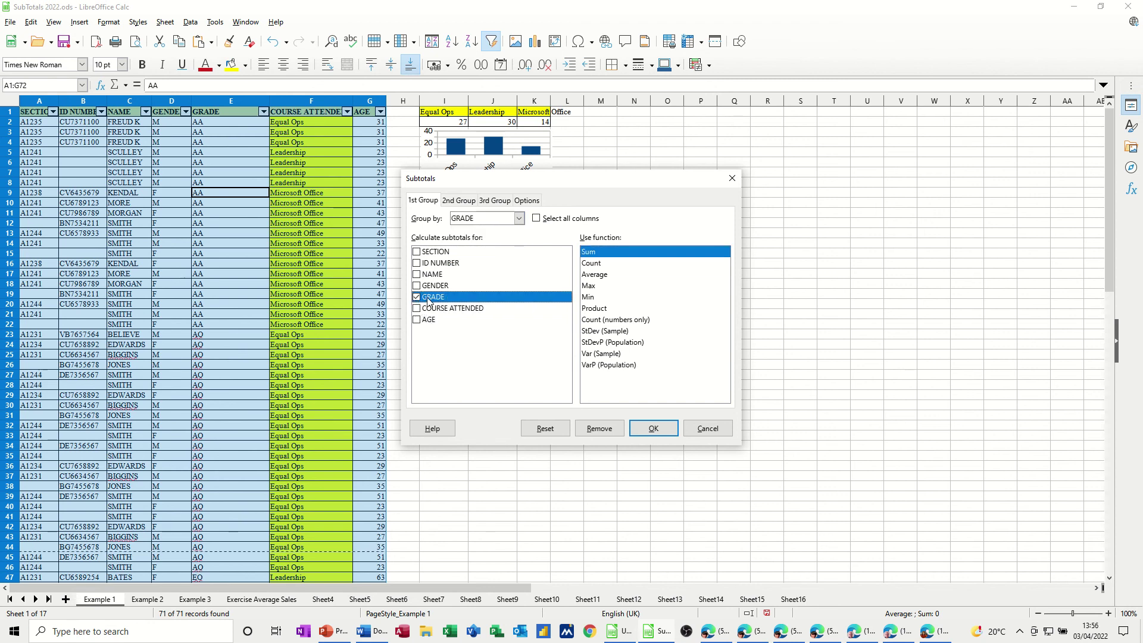
click(593, 264)
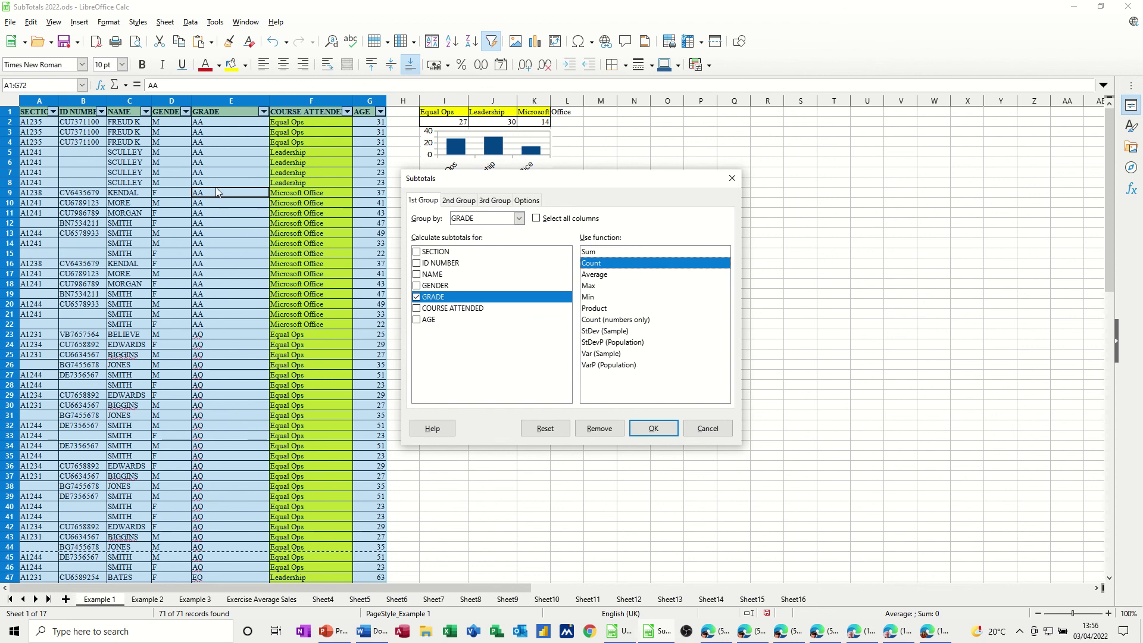
click(652, 428)
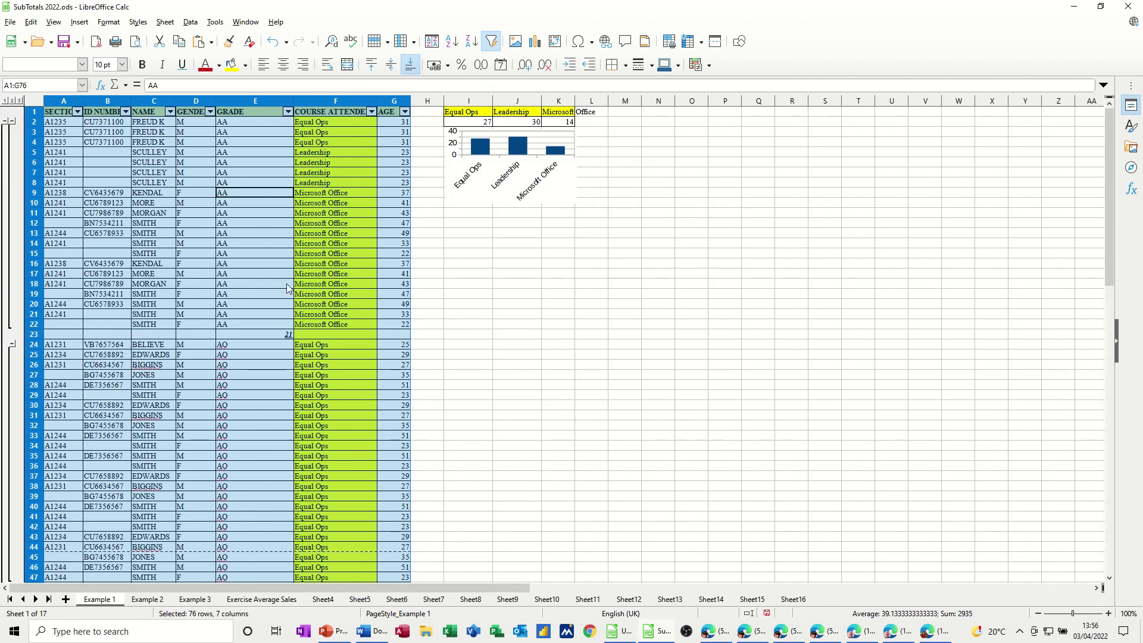
Collapse the outline to level 2, then remove the GRADE subtotals in the Subtotals dialog
click(12, 100)
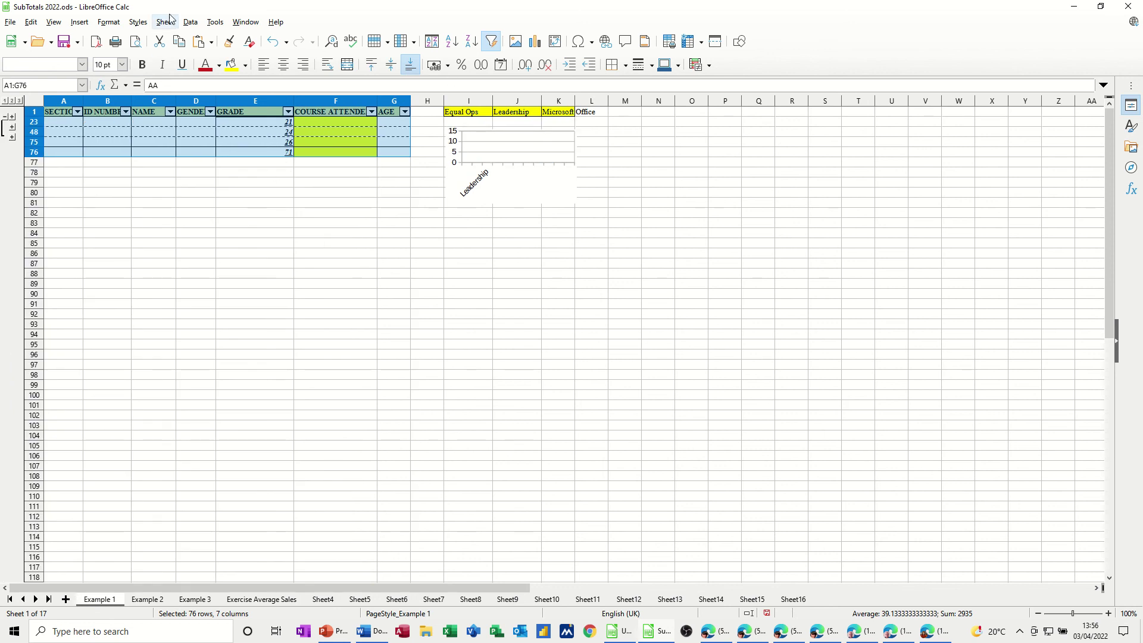
click(191, 22)
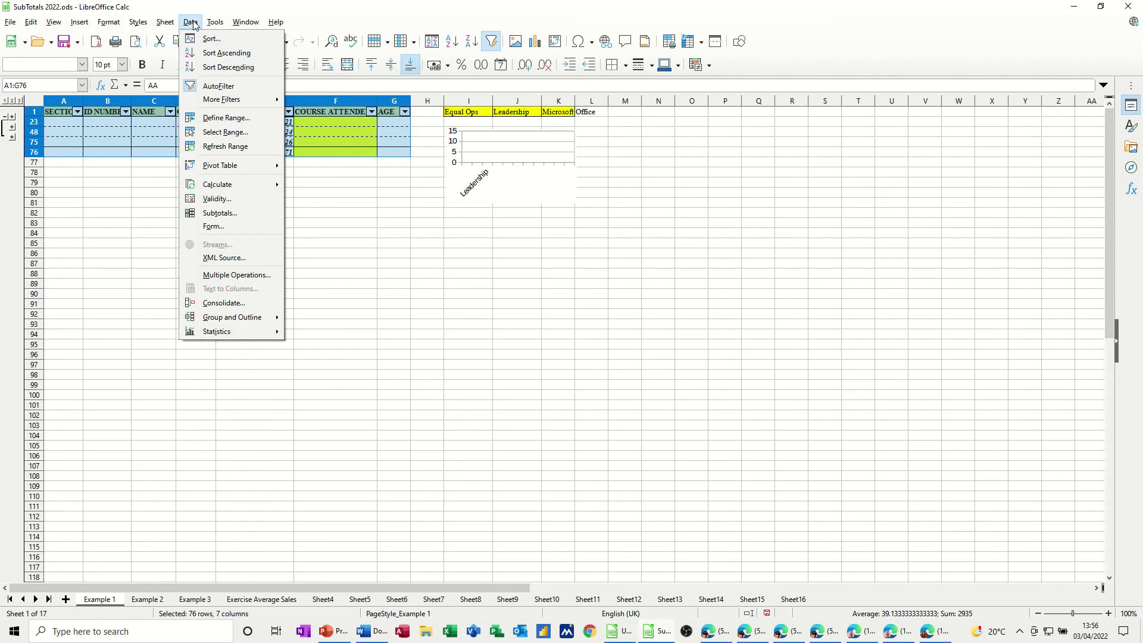
click(219, 213)
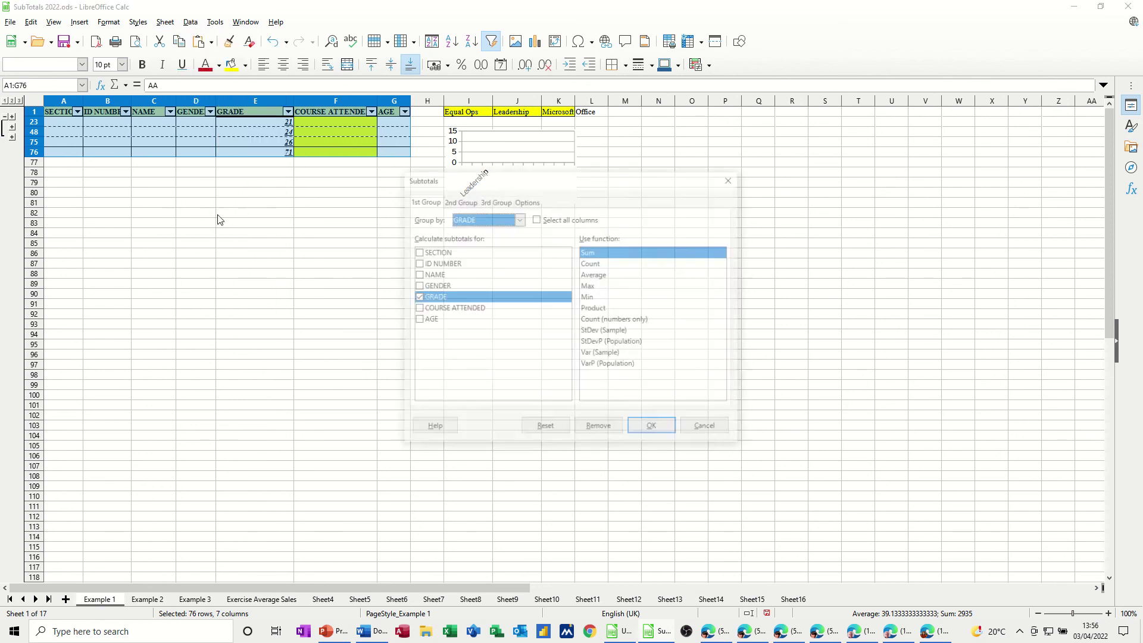
click(598, 428)
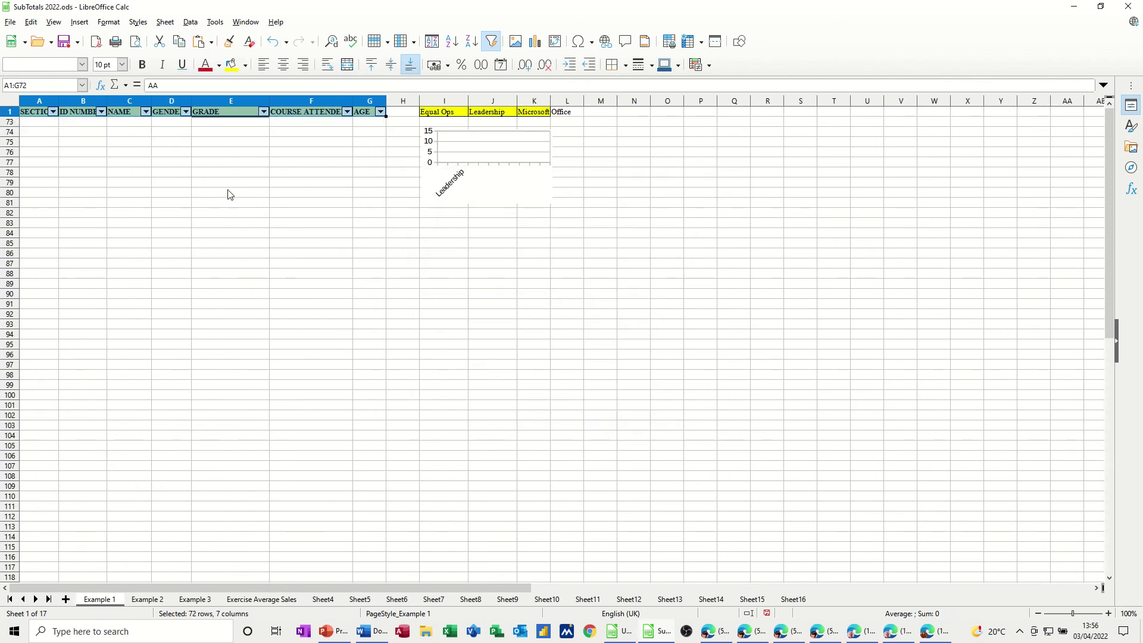
Cancel the Subtotals dialog unchanged and undo, restoring attendee rows 2–72 and the 27/30/14 chart bars
click(219, 176)
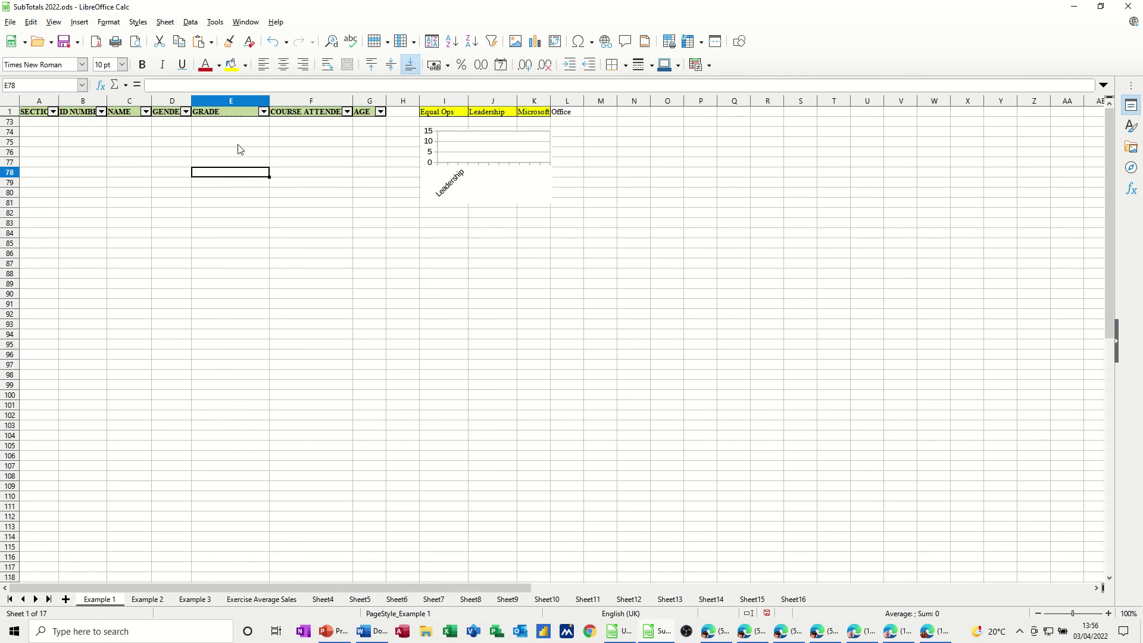
click(191, 22)
click(223, 213)
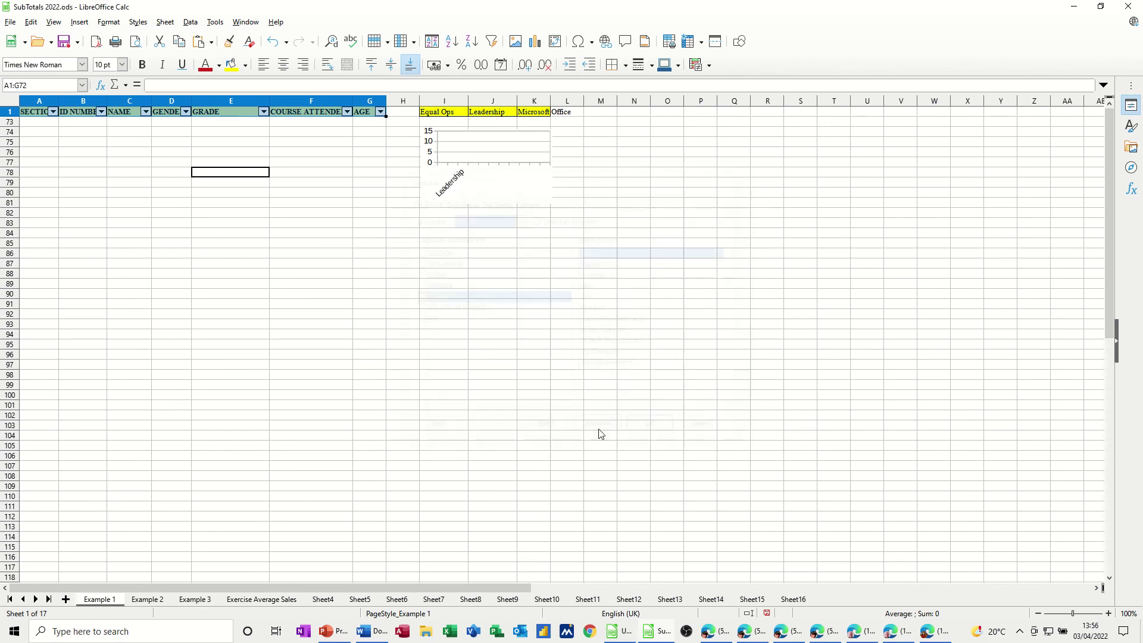
click(188, 143)
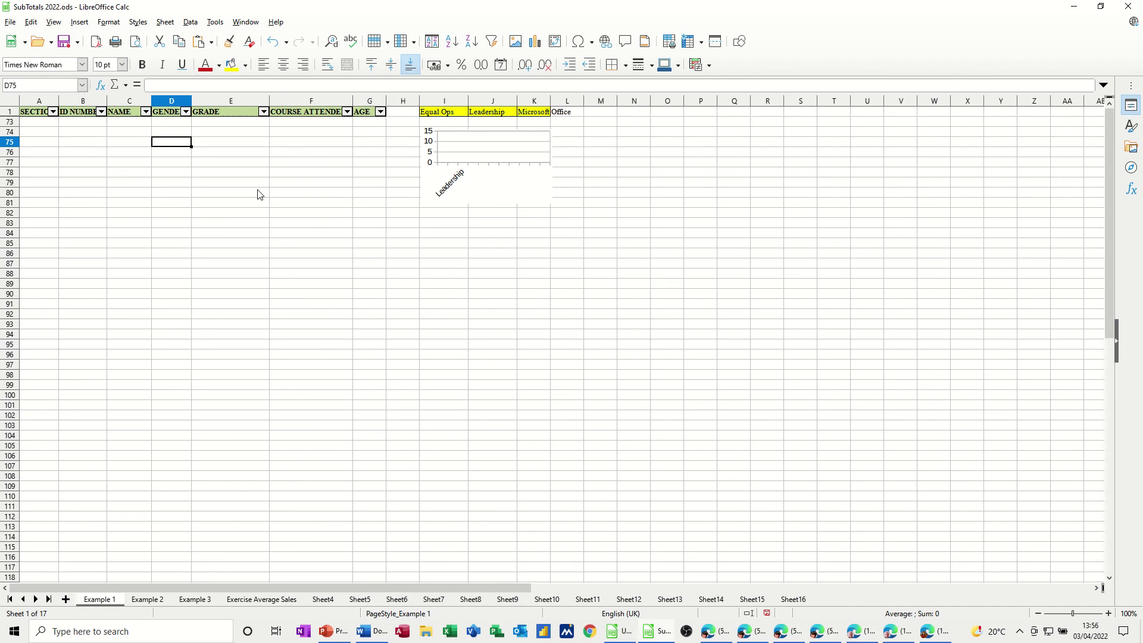
key(ctrl+z)
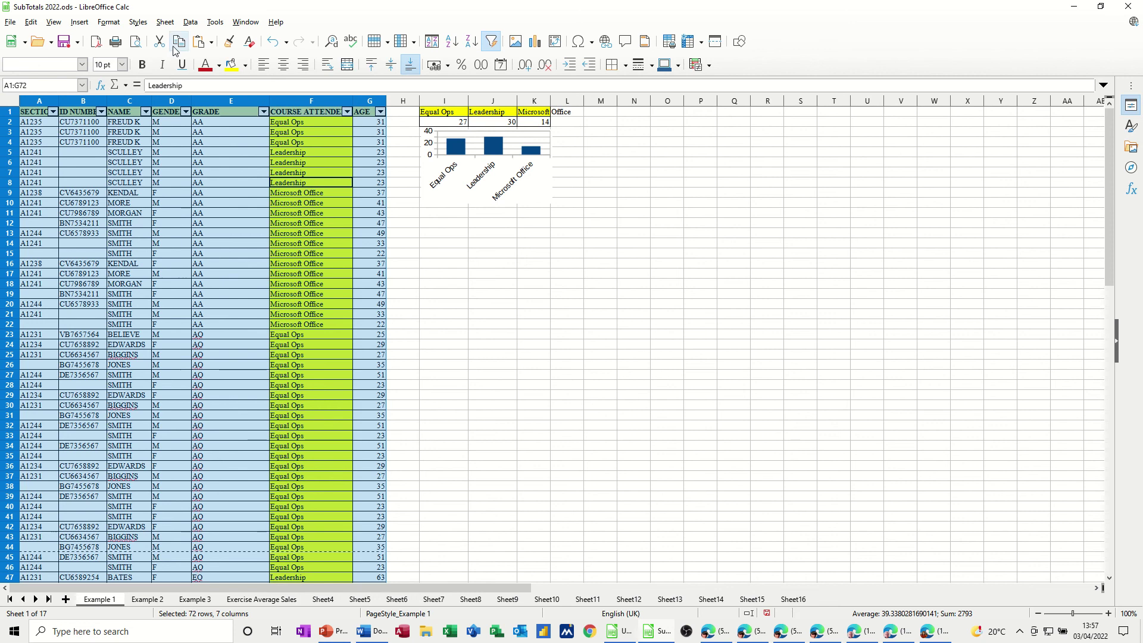
Reapply subtotals grouped by GRADE to the attendance data
click(188, 22)
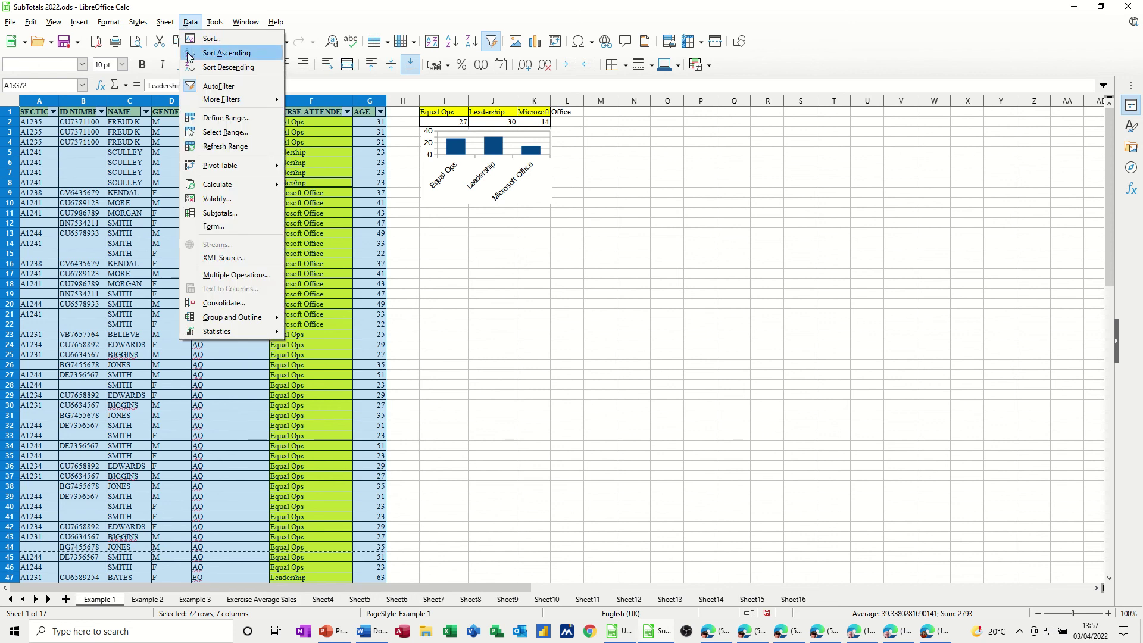
click(218, 213)
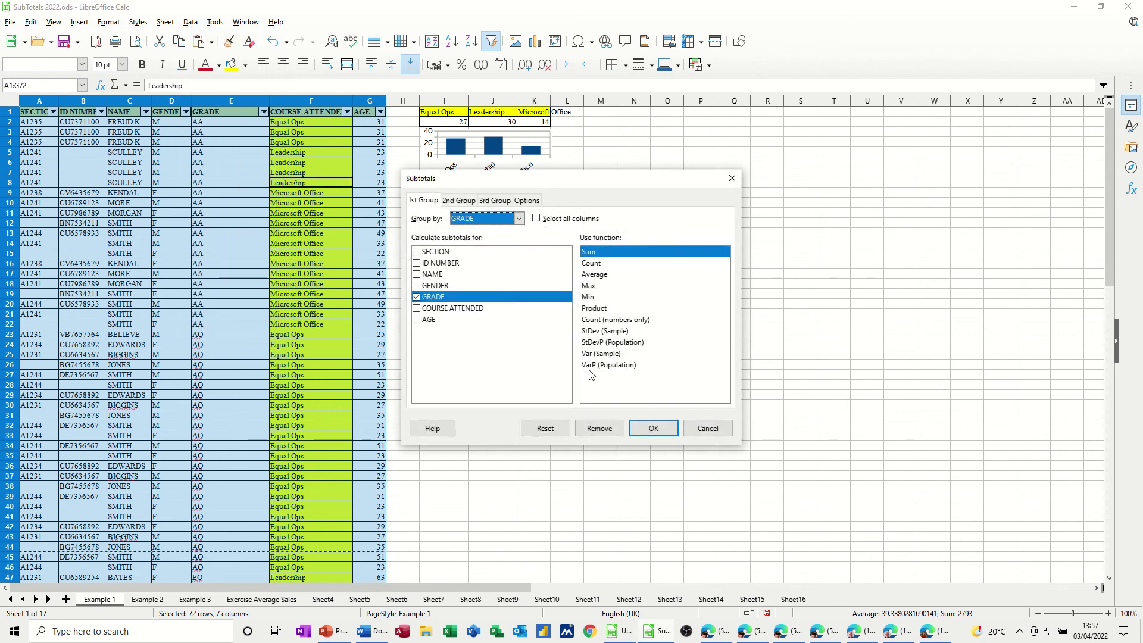
click(652, 432)
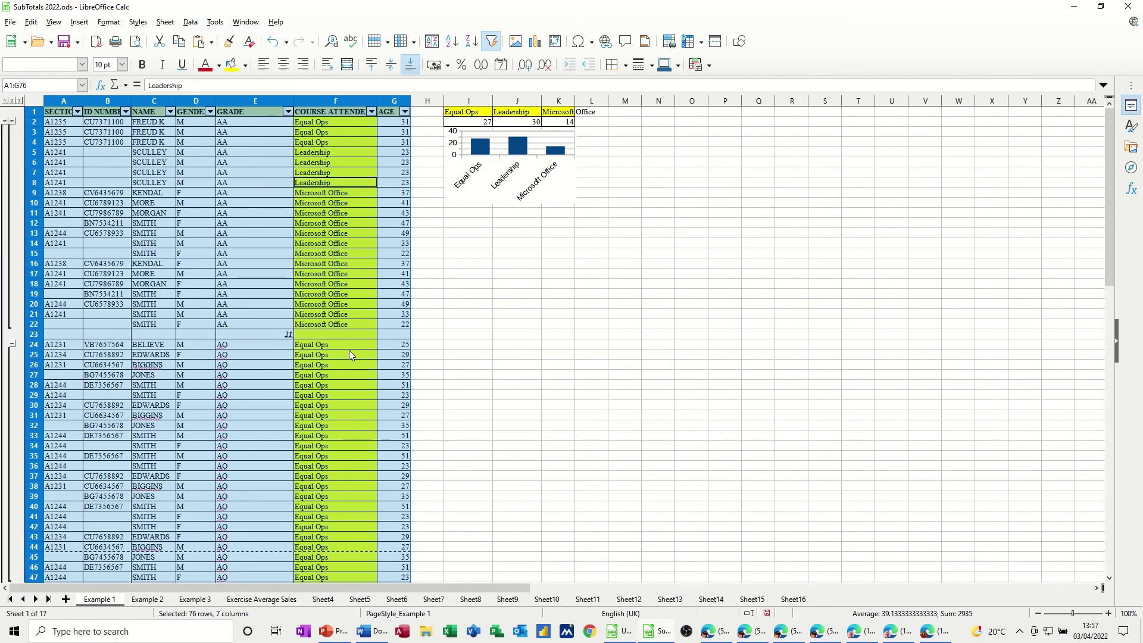
Collapse the outline to level 2 and remove the GRADE subtotals again
click(11, 100)
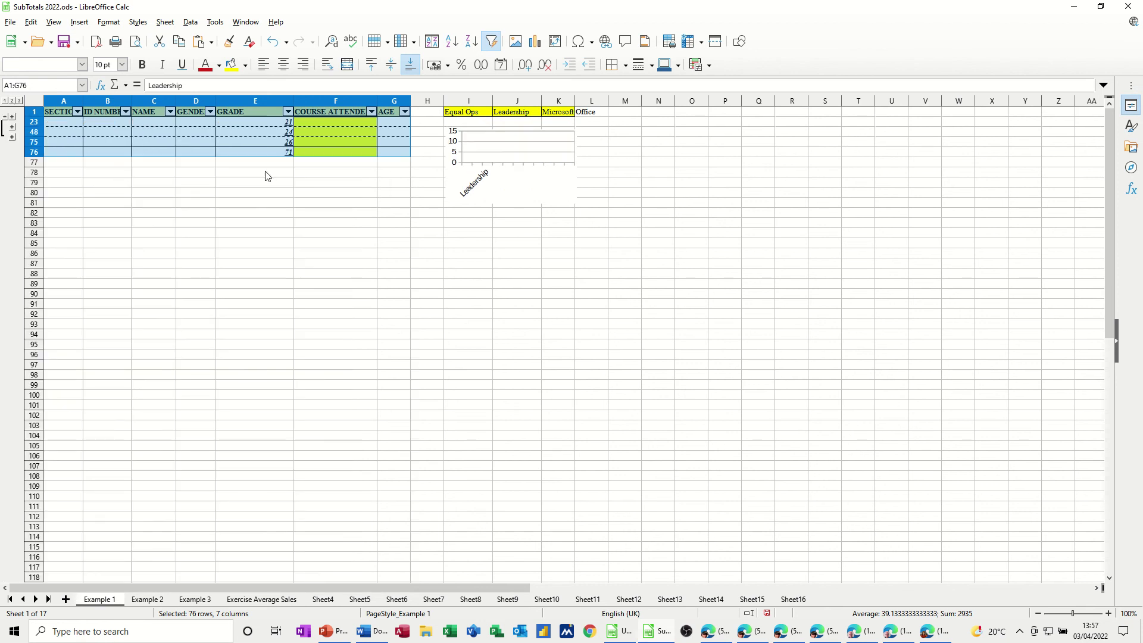
click(191, 22)
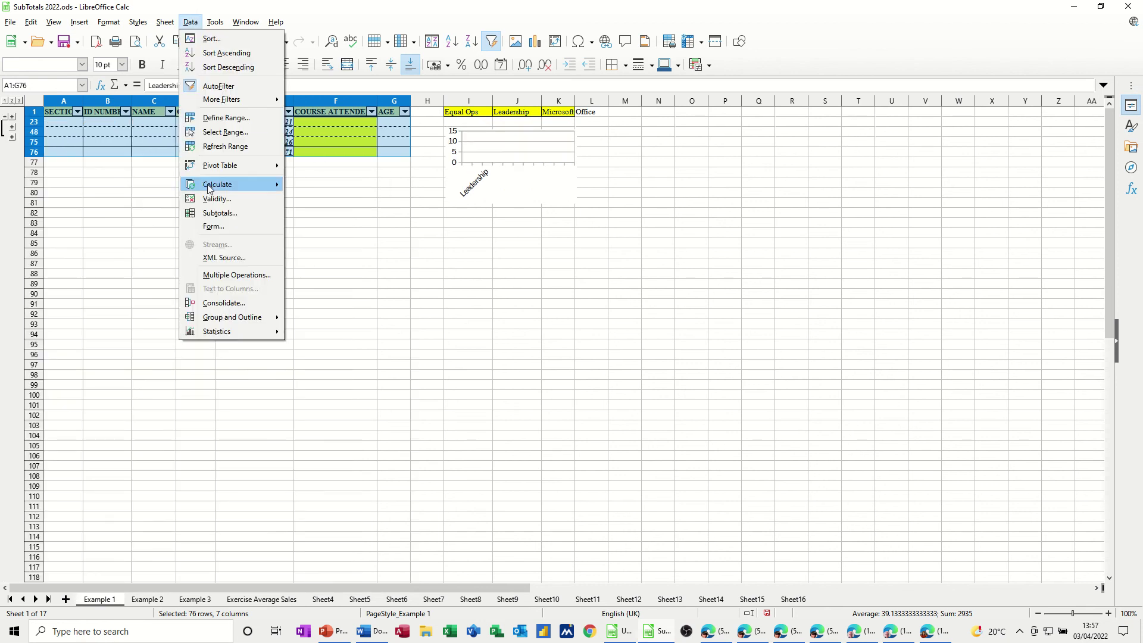
click(218, 213)
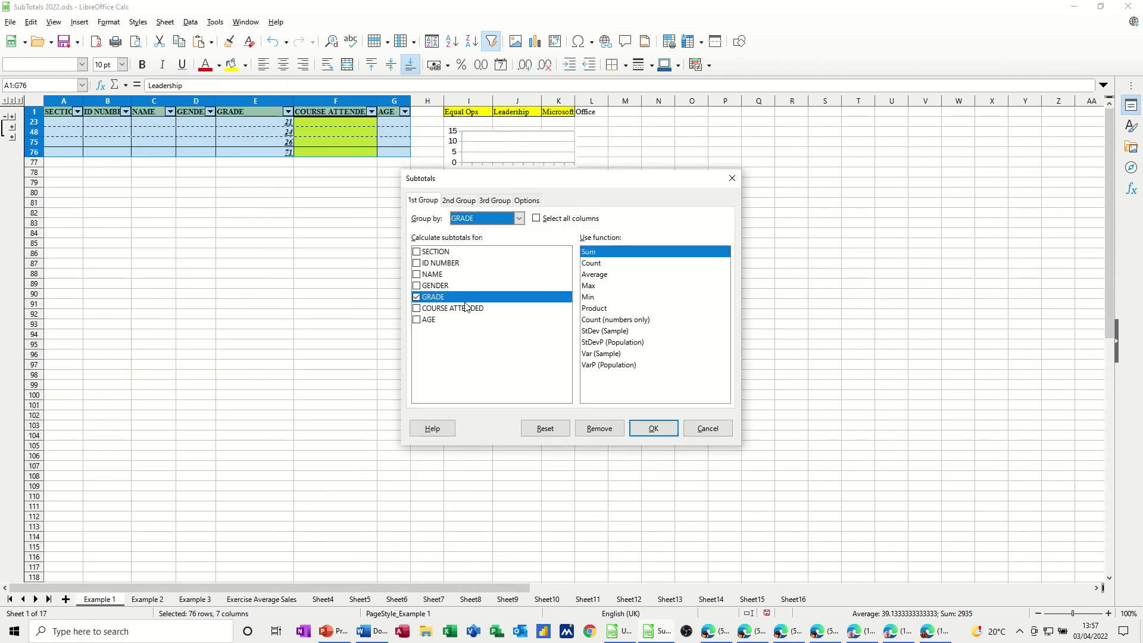
click(595, 428)
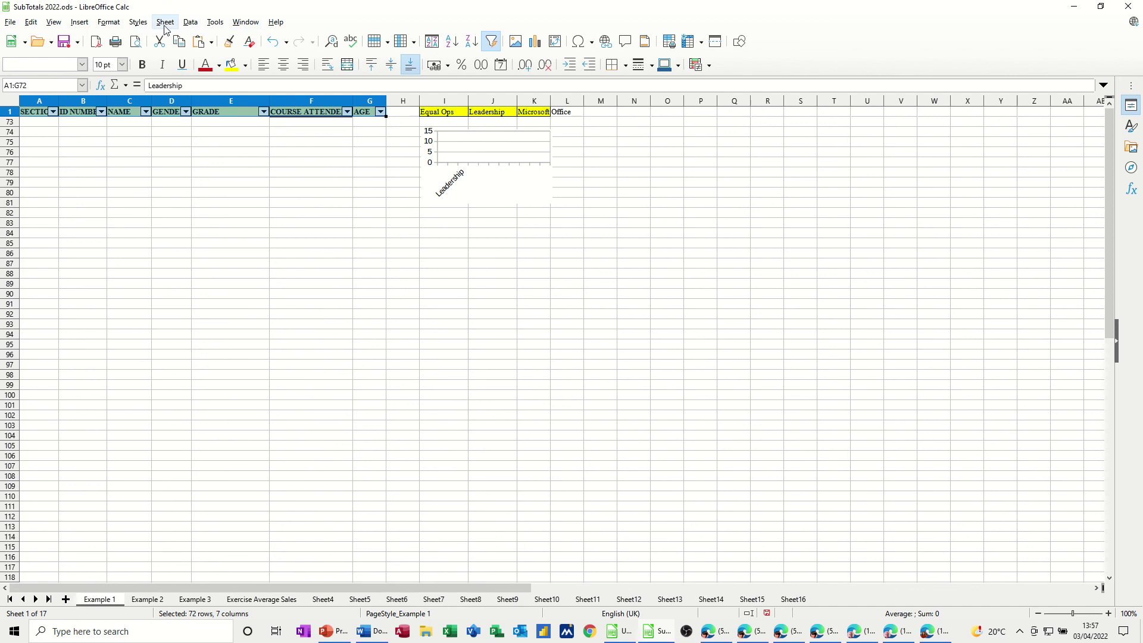
Undo the removal, expand the outline to level 3, then remove the GRADE subtotals
click(272, 43)
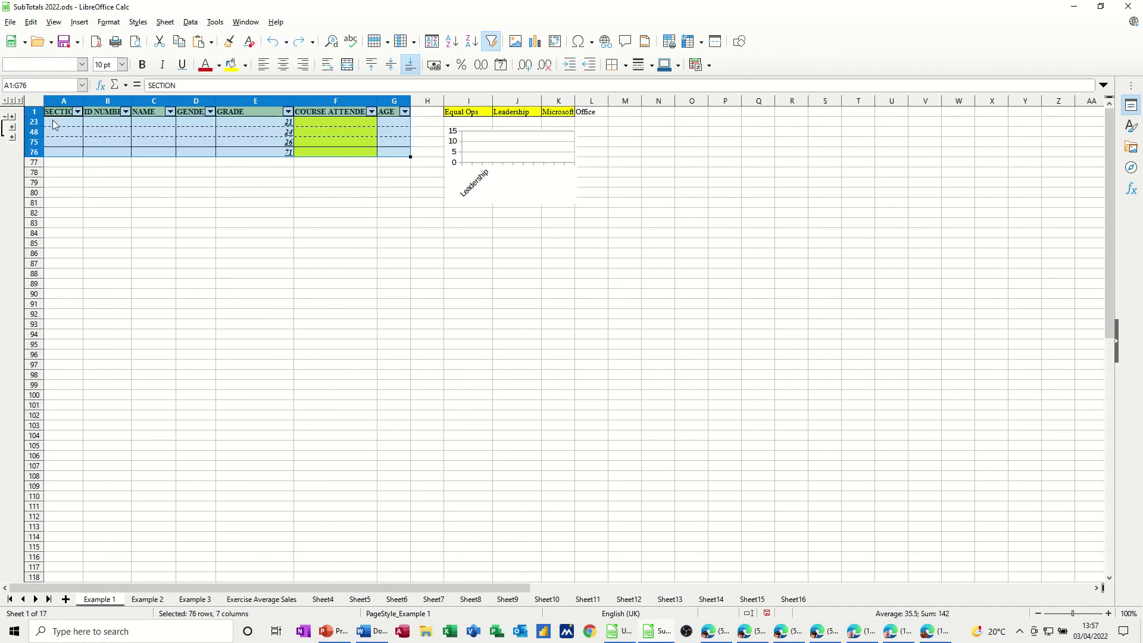
click(19, 100)
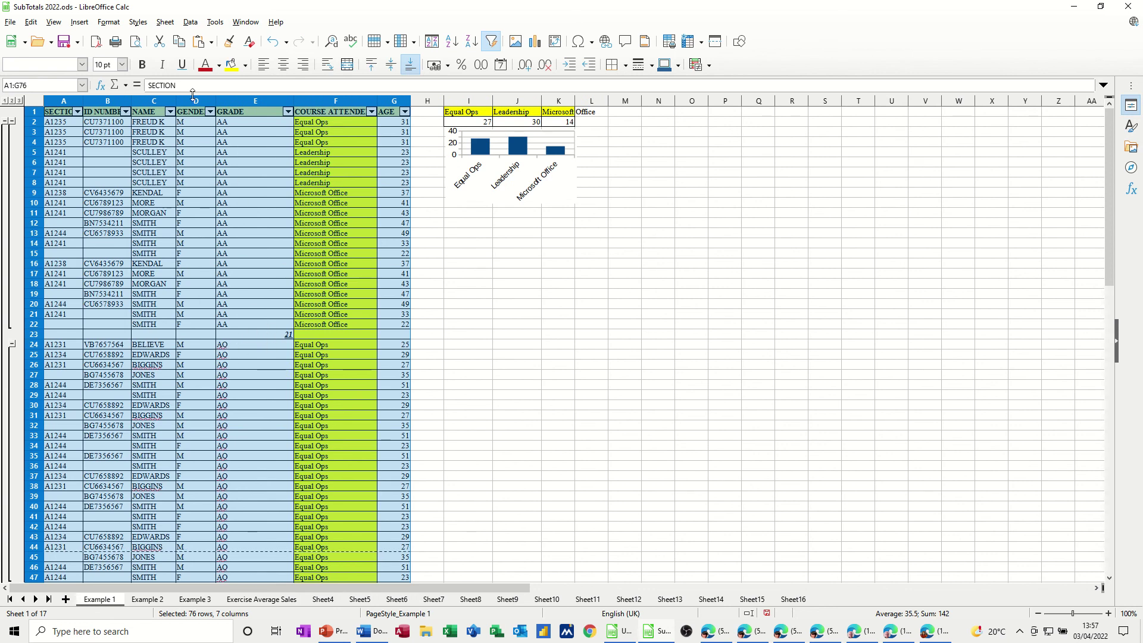
click(190, 22)
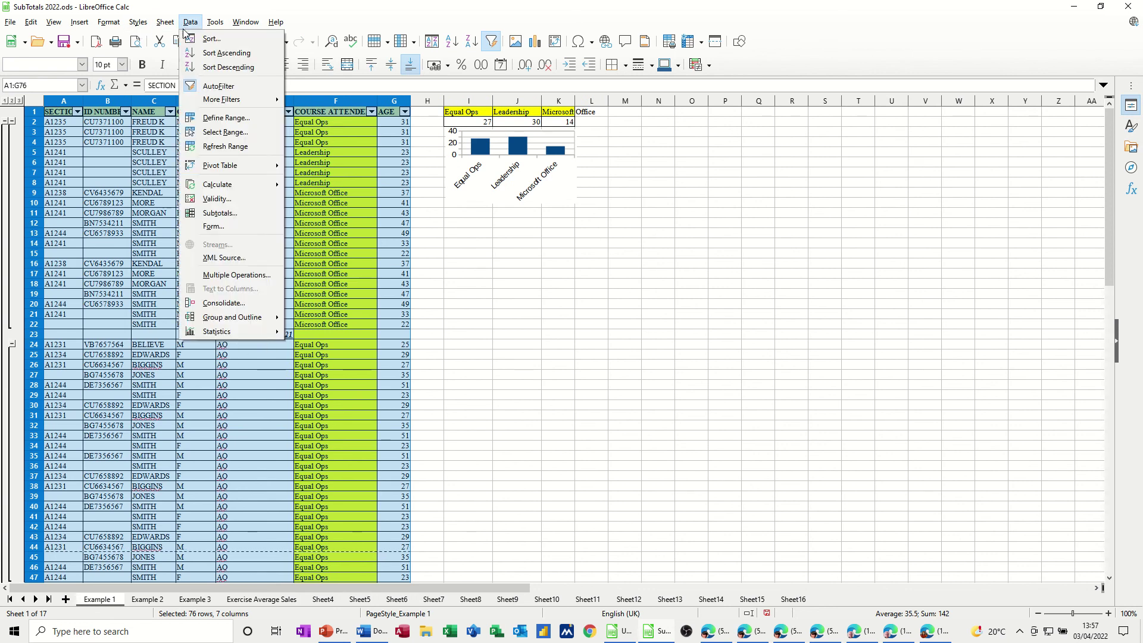
click(252, 220)
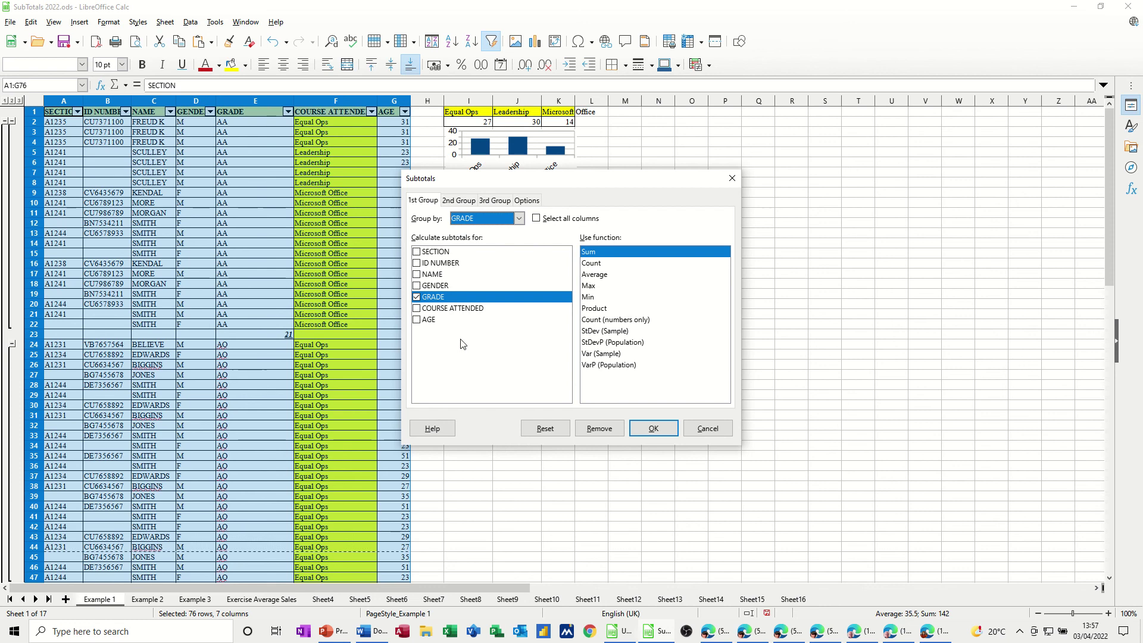
click(595, 426)
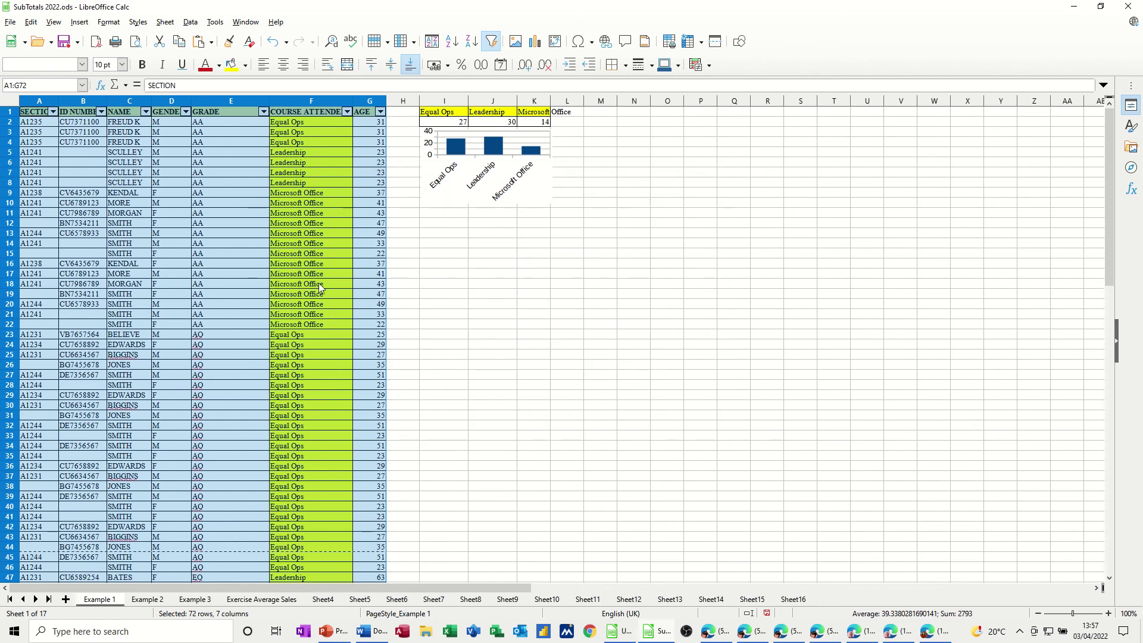
click(284, 252)
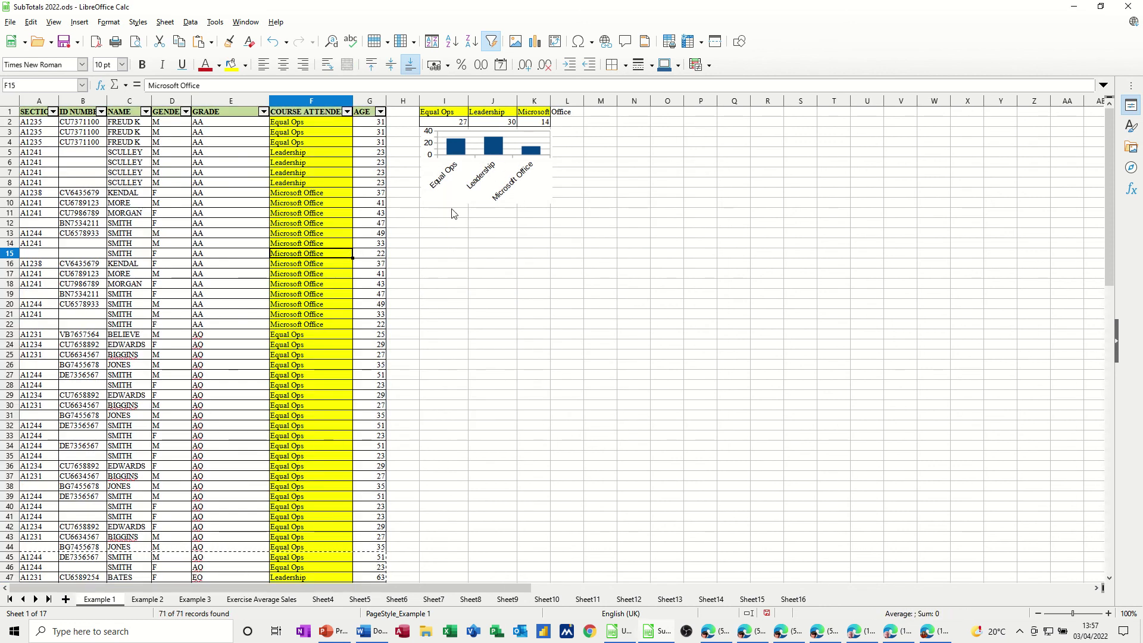
click(426, 196)
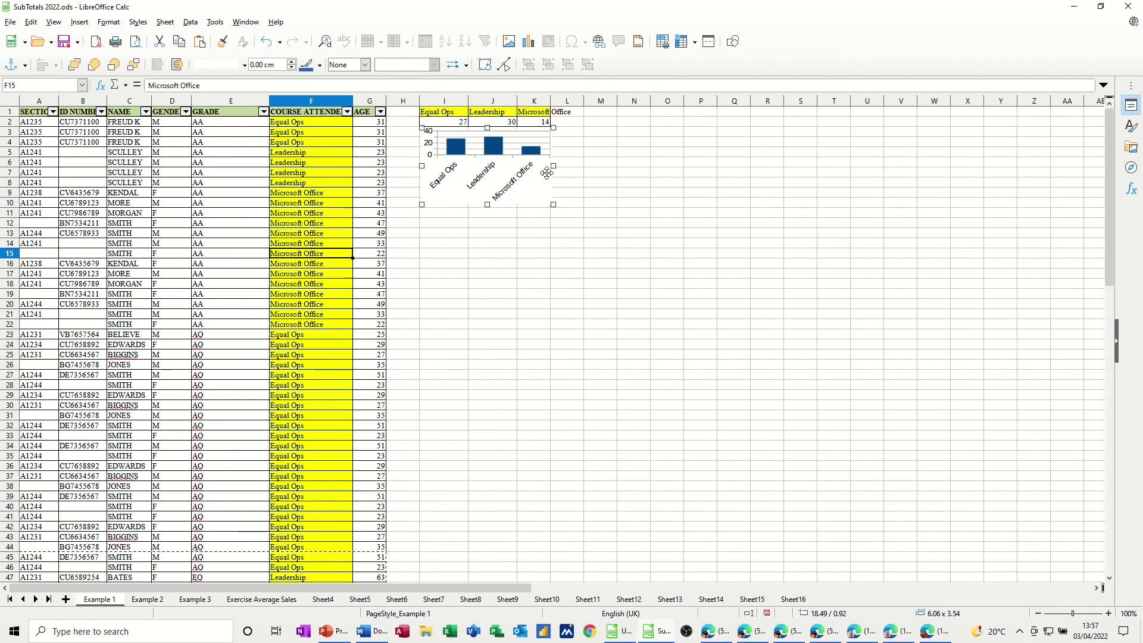
click(599, 182)
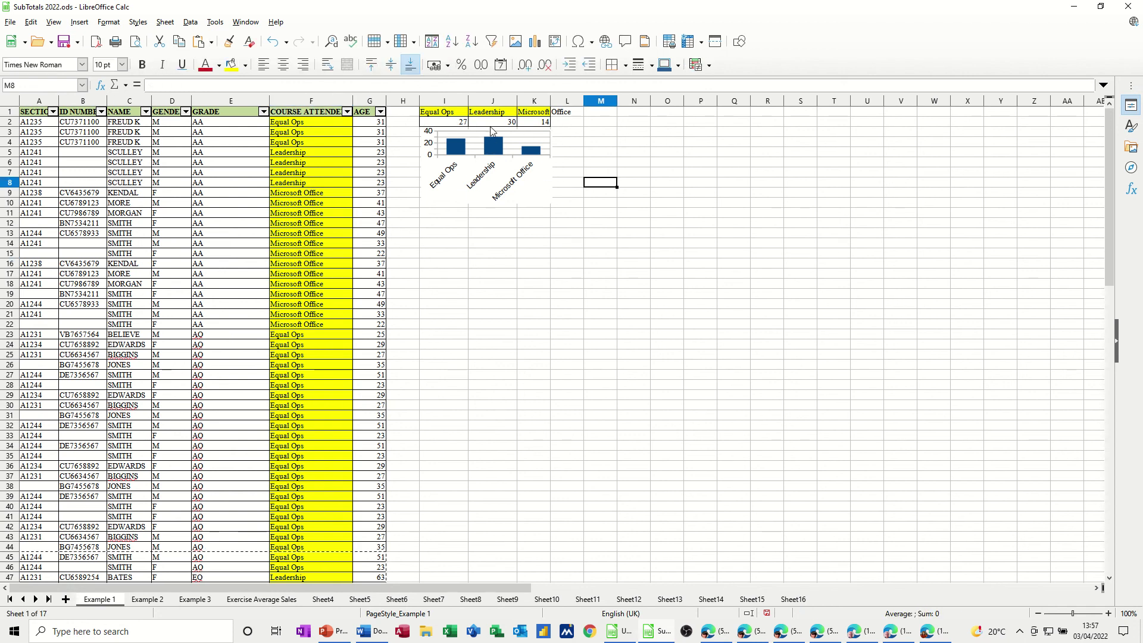
click(459, 125)
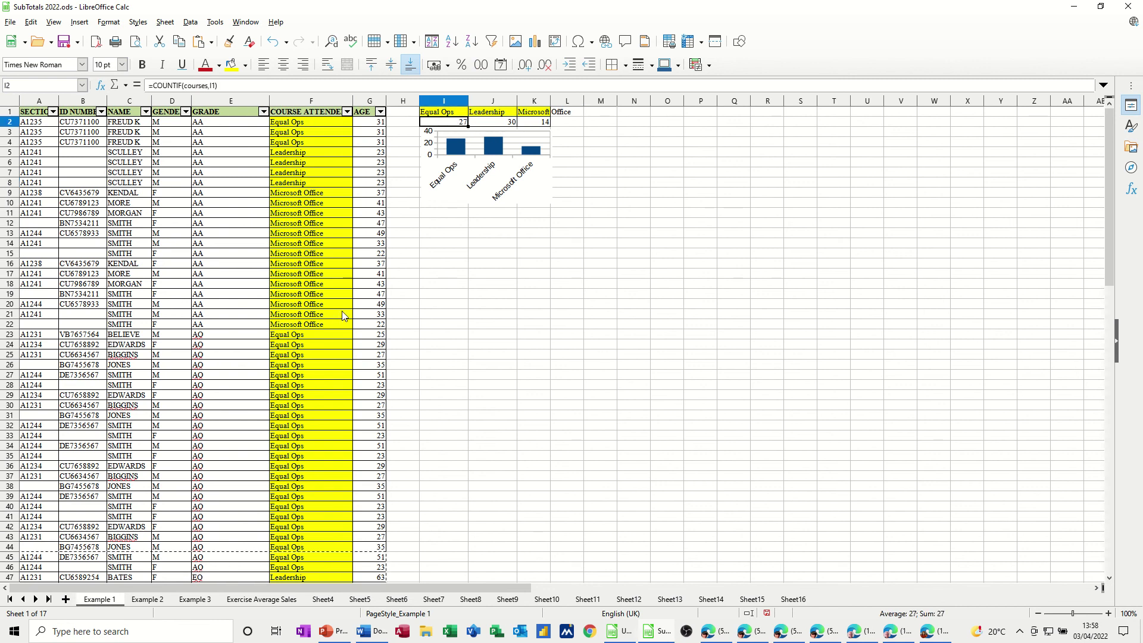